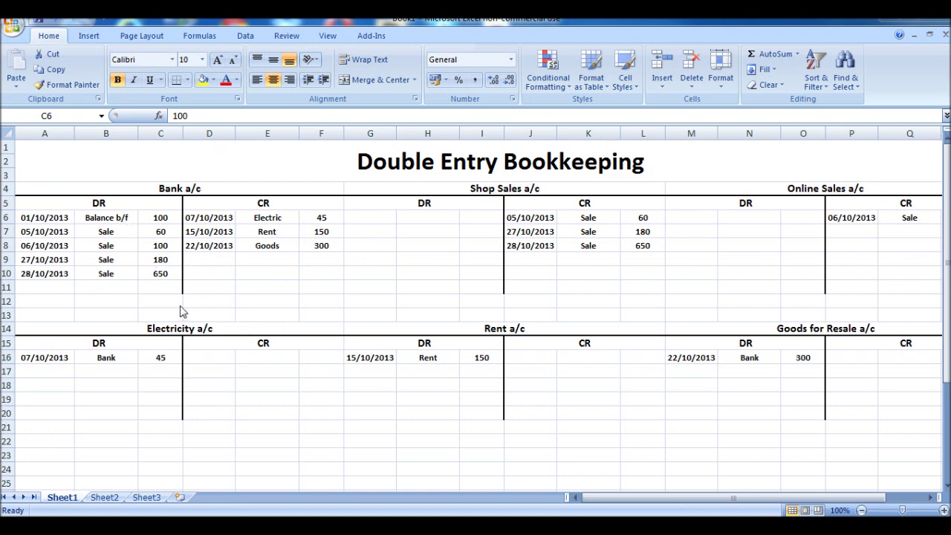
- Look over the Bank account's amounts, payment descriptions, dates and receipt descriptions, and the credit amounts in the Shop Sales account
left_click(156, 218)
left_click_drag(160, 274, 161, 218)
left_click_drag(645, 217, 655, 245)
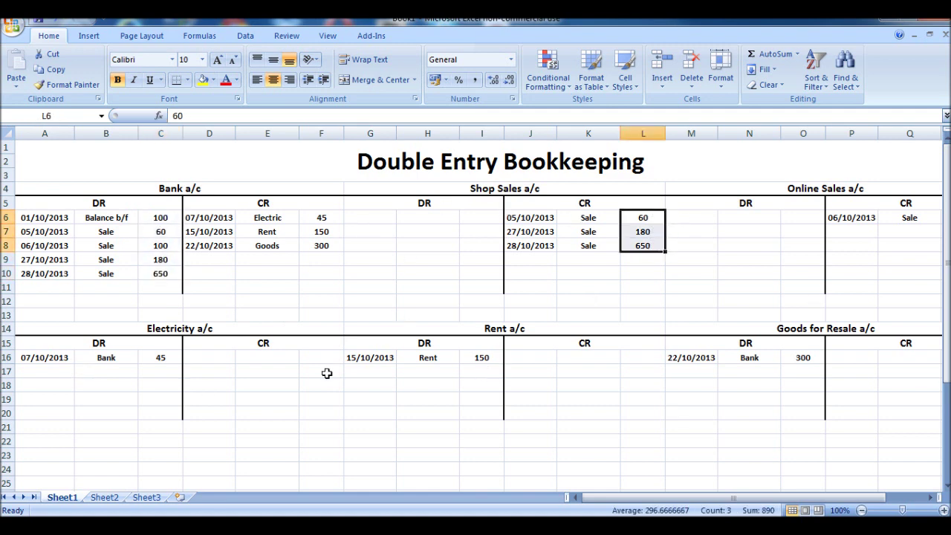
left_click_drag(265, 221, 265, 250)
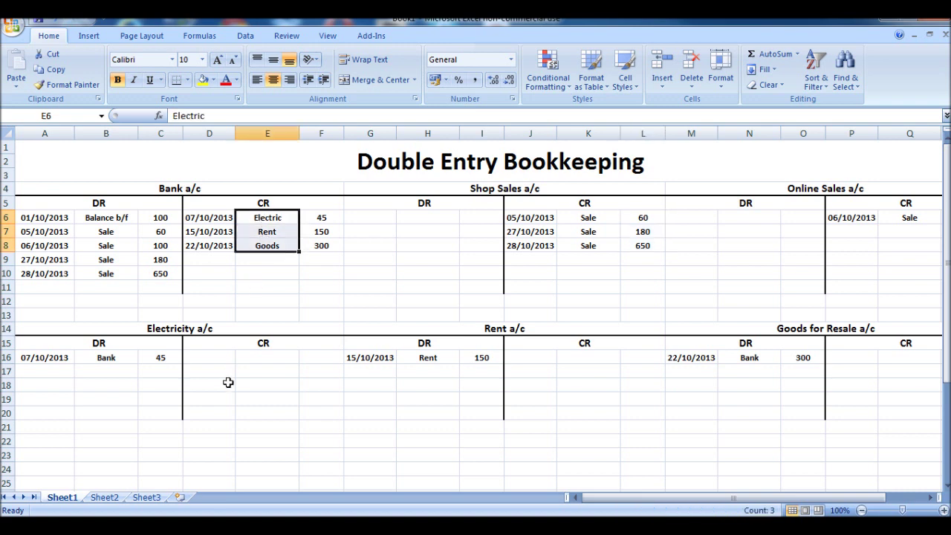
left_click_drag(49, 218, 45, 275)
left_click_drag(119, 218, 119, 268)
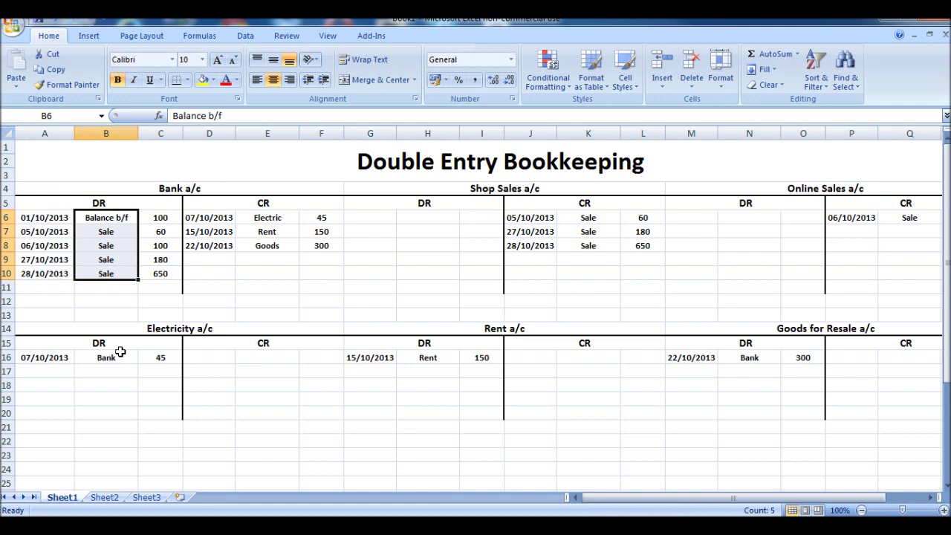
- Trace the 07/10/2013 electricity payment from the Bank account's credit side to its matching debit entry in the Electricity account
left_click(214, 218)
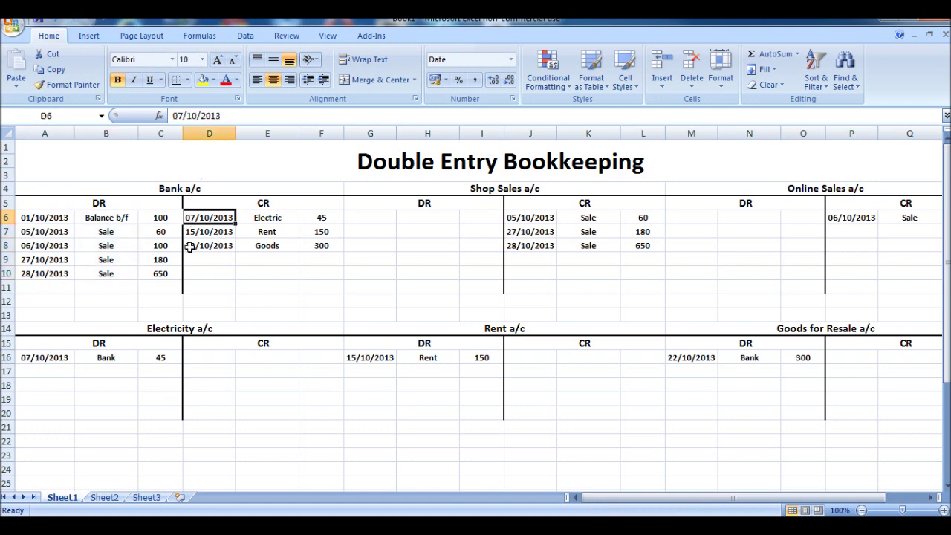
left_click(256, 222)
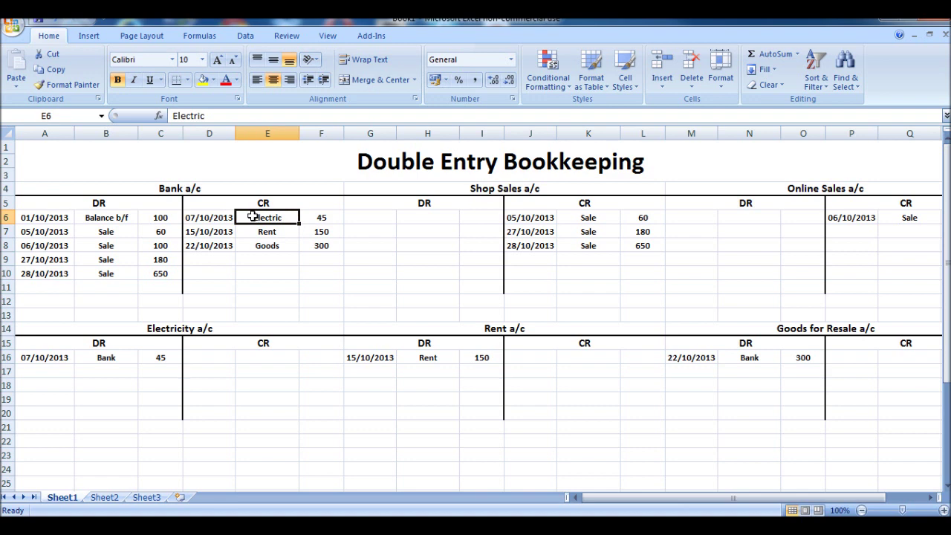
left_click(320, 216)
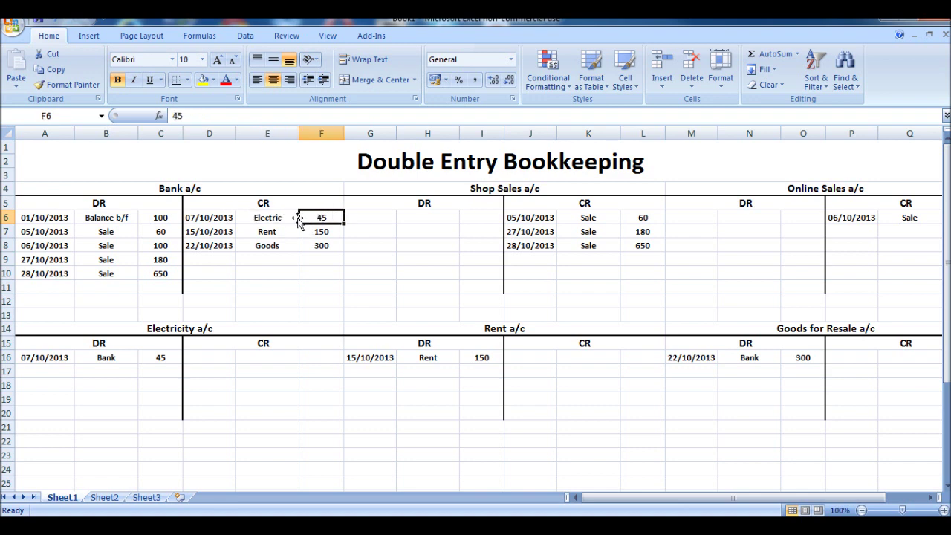
left_click(97, 355)
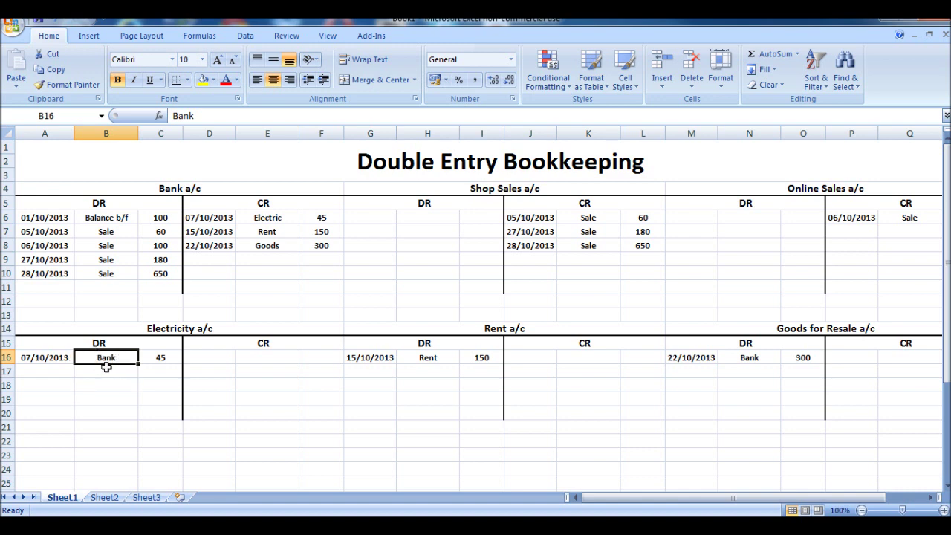
left_click(49, 360)
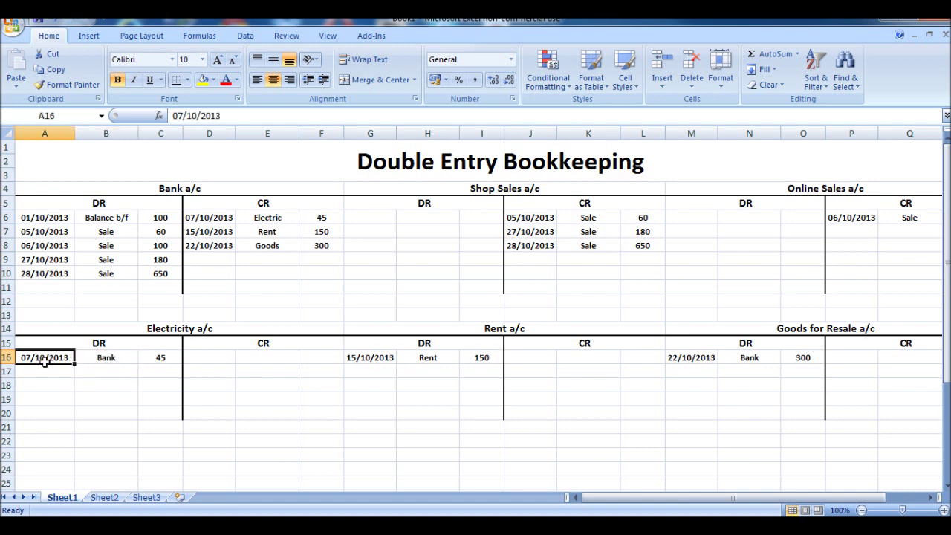
left_click(217, 220)
left_click(332, 214)
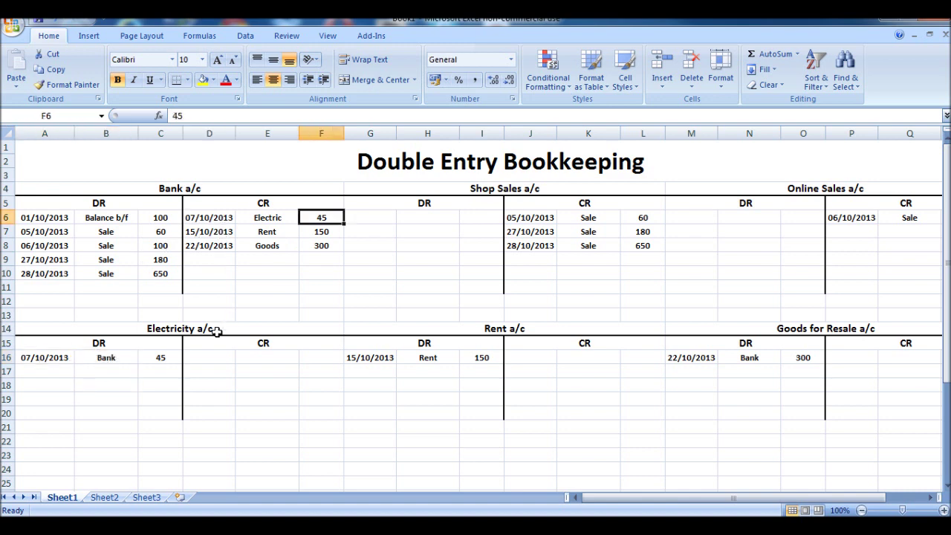
left_click(161, 358)
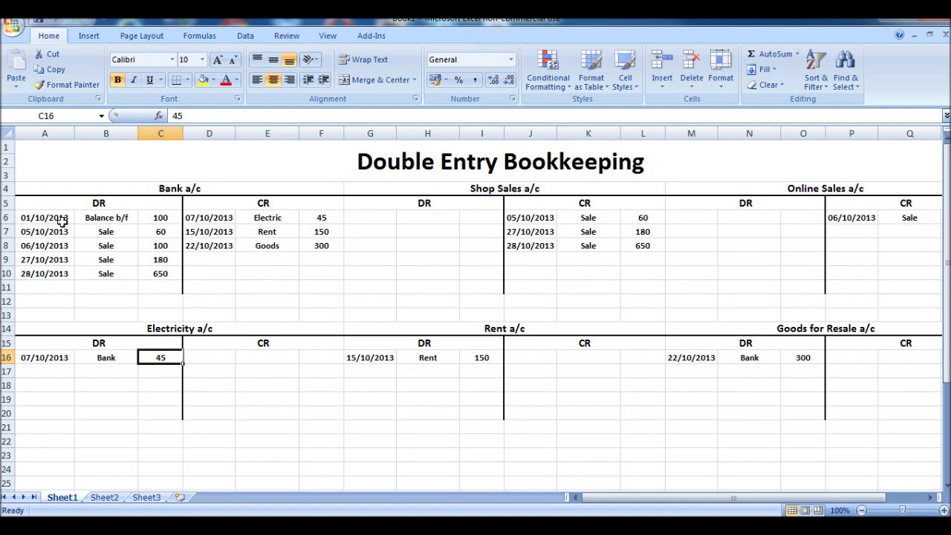
- Examine the Bank account's opening balance, each sale amount on the debit side and each payment amount on the credit side
left_click(35, 219)
left_click(95, 218)
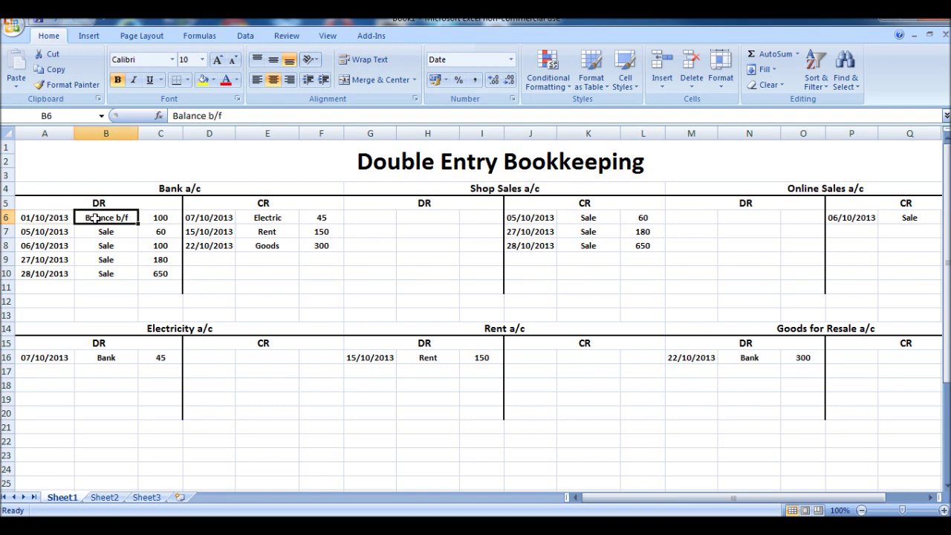
left_click(164, 219)
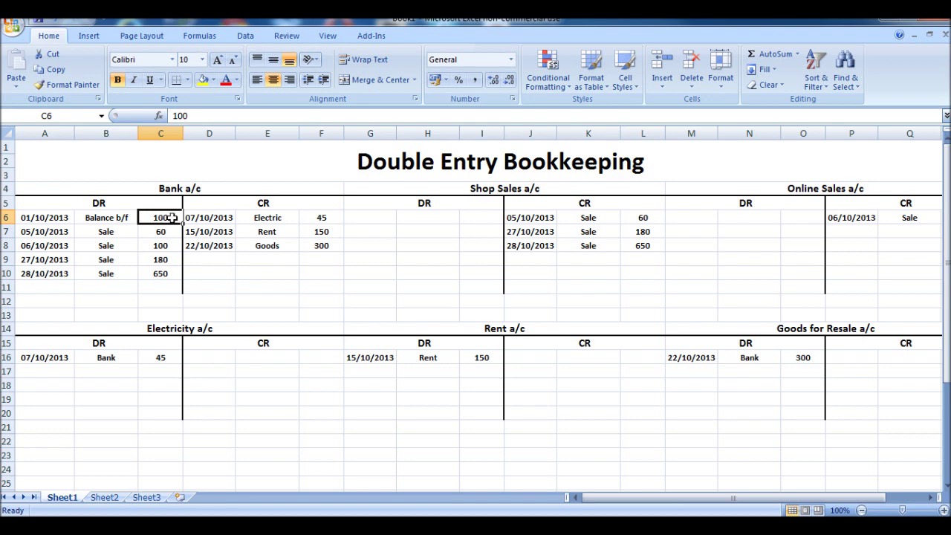
left_click(145, 232)
left_click(152, 245)
left_click(155, 259)
left_click(156, 276)
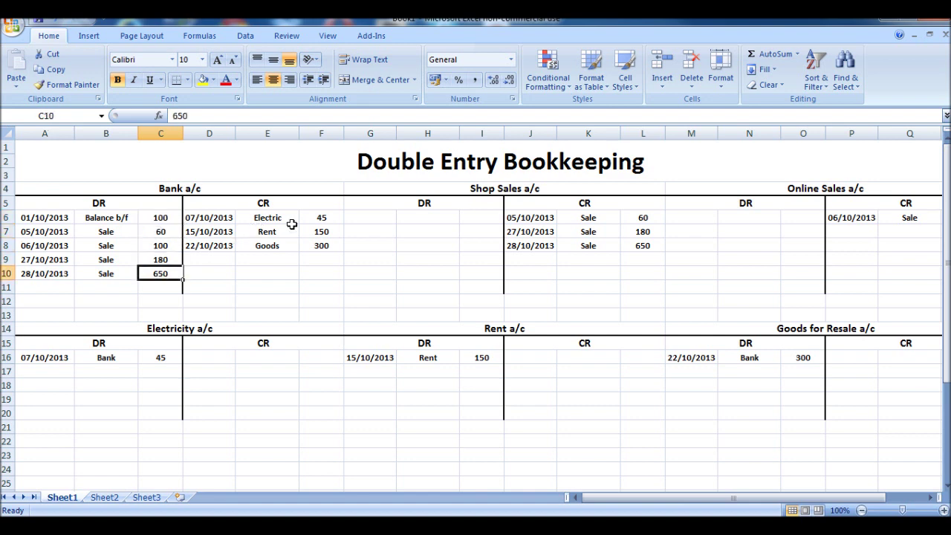
left_click(325, 217)
left_click(328, 233)
left_click(324, 246)
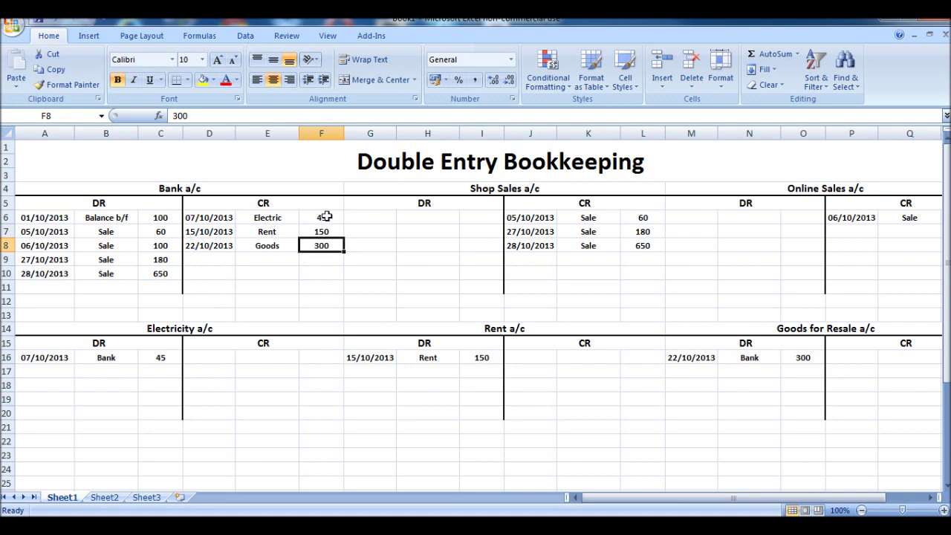
- Compare the sum of the Bank account's debit amounts with the sum of its credit amounts to find the larger side
left_click_drag(160, 217, 160, 273)
left_click_drag(311, 217, 316, 245)
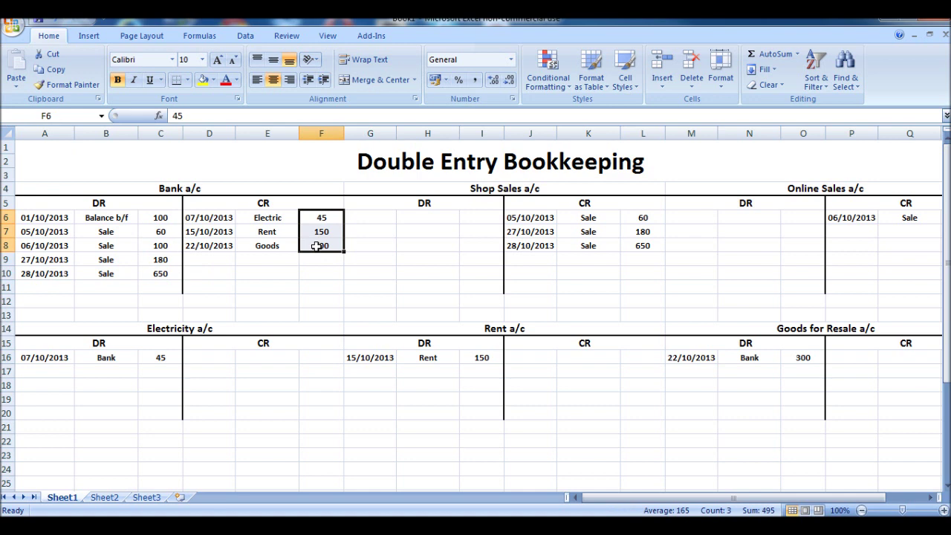
left_click(157, 217)
left_click(313, 222)
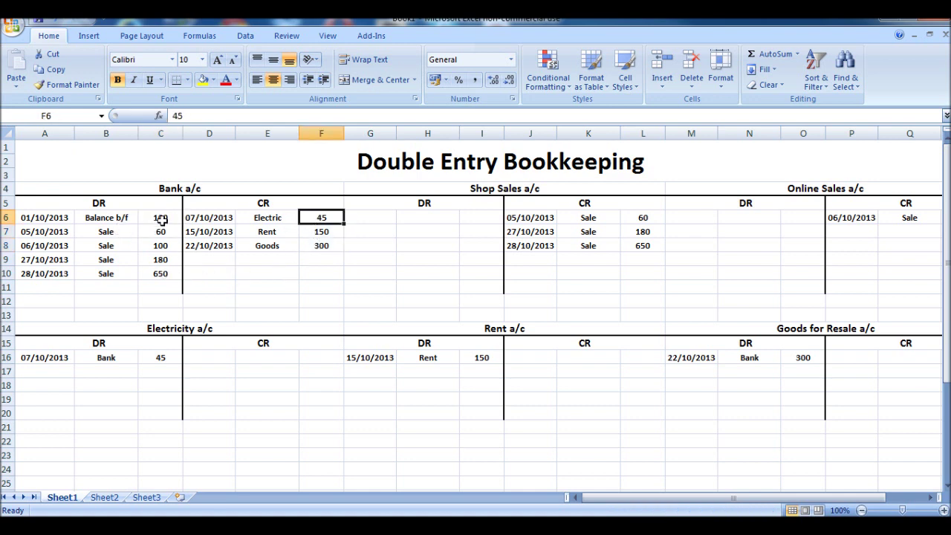
left_click_drag(164, 216, 160, 275)
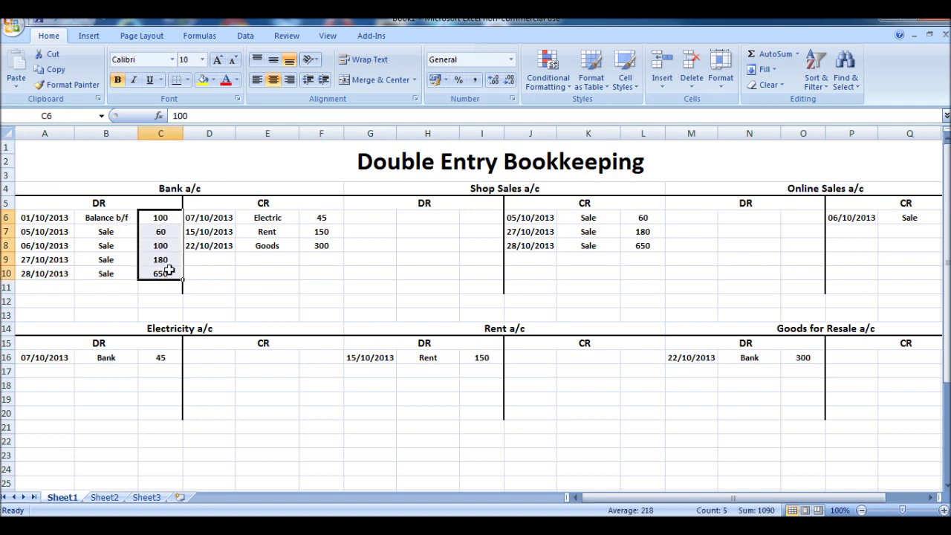
left_click_drag(99, 218, 159, 282)
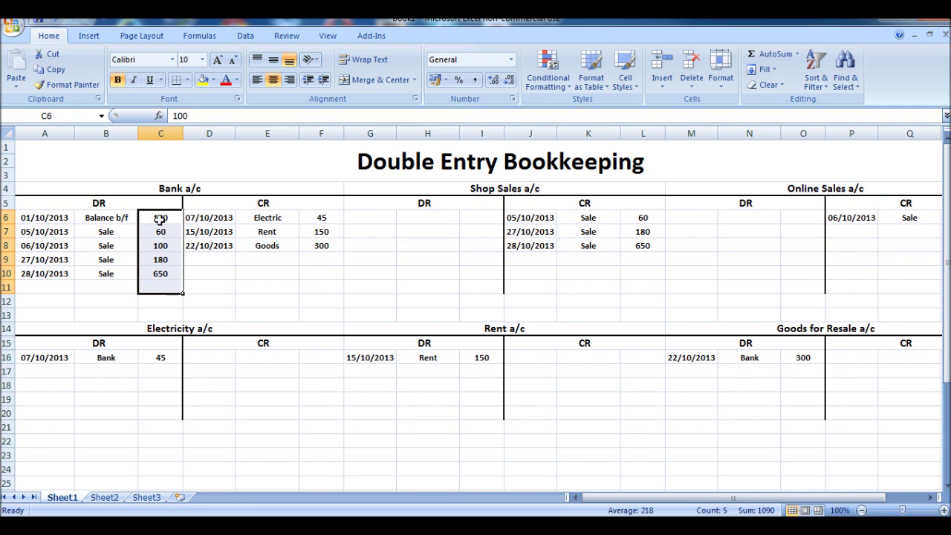
left_click_drag(323, 221, 328, 245)
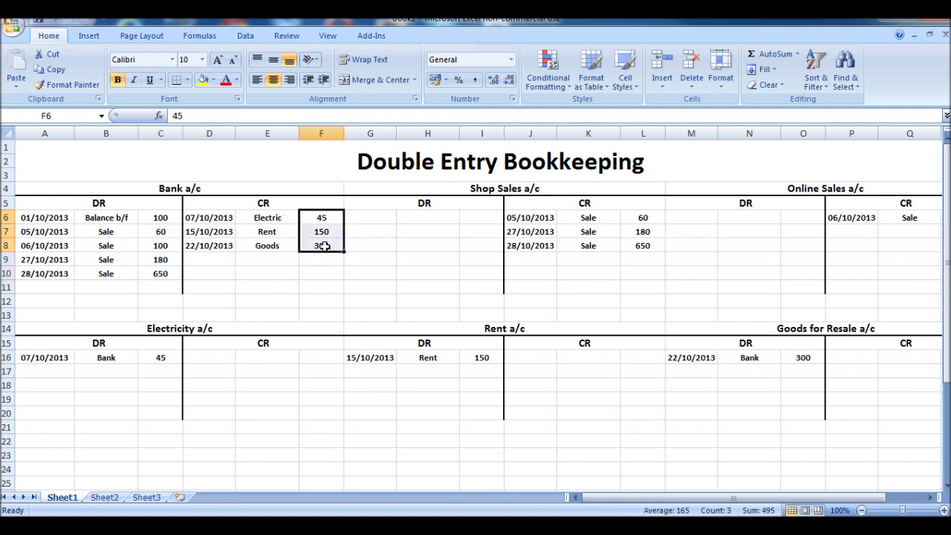
left_click(321, 286)
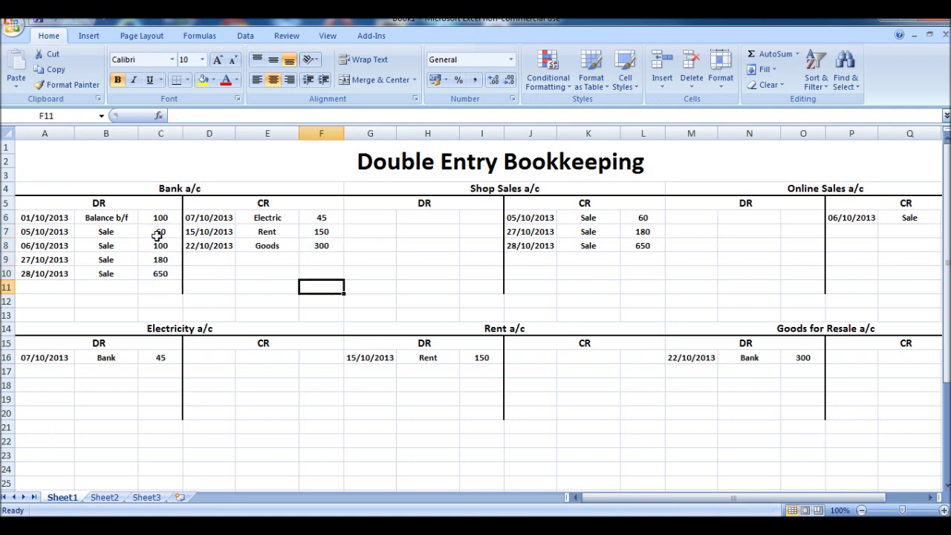
left_click(169, 289)
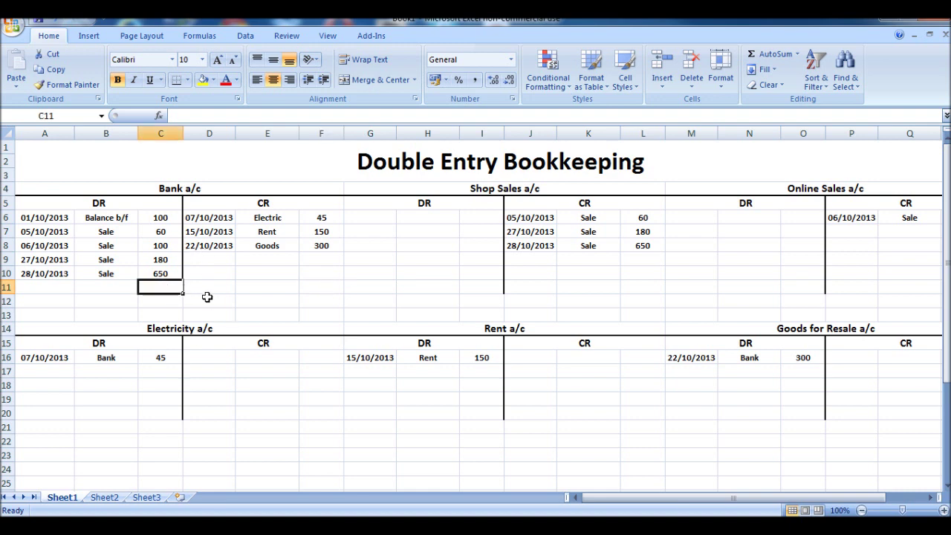
- Enter 1090 as the total on both sides of the Bank account, in cells C11 and F11
left_click_drag(161, 217, 167, 288)
left_click(170, 285)
type("1090")
key("Right")
key("Right")
key("Right")
key("Right")
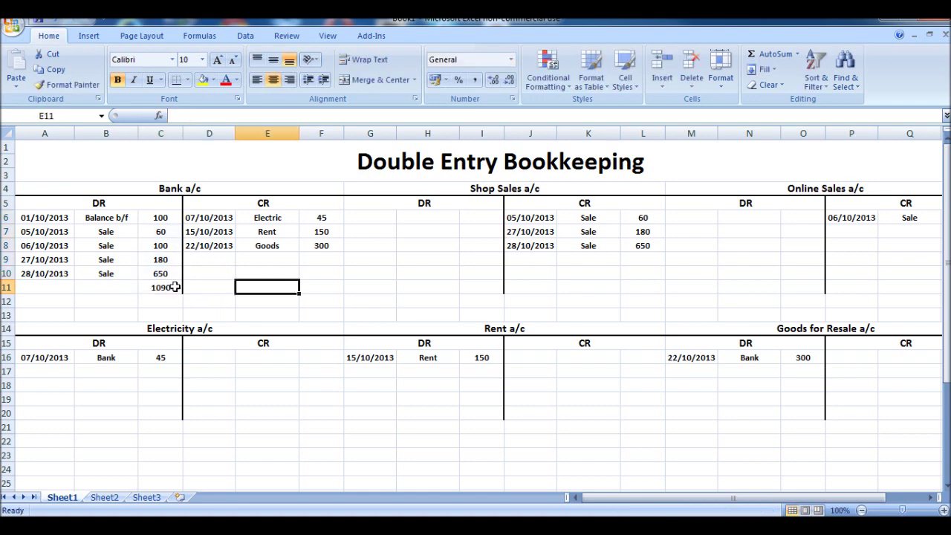
key("shift+Tab")
type("1090")
key("Return")
- Apply medium solid top and bottom borders to both Bank account totals in C11 and F11
left_click(175, 286)
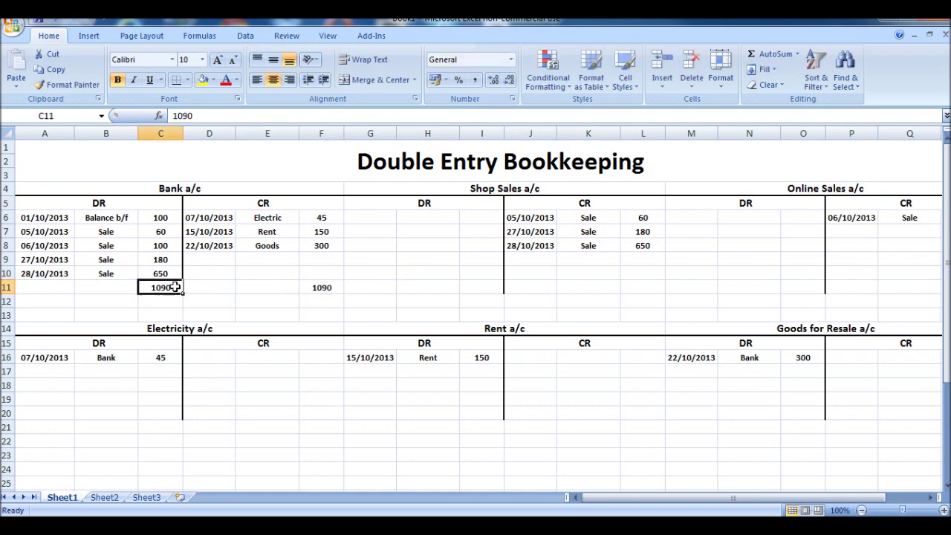
left_click(321, 286, "ctrl")
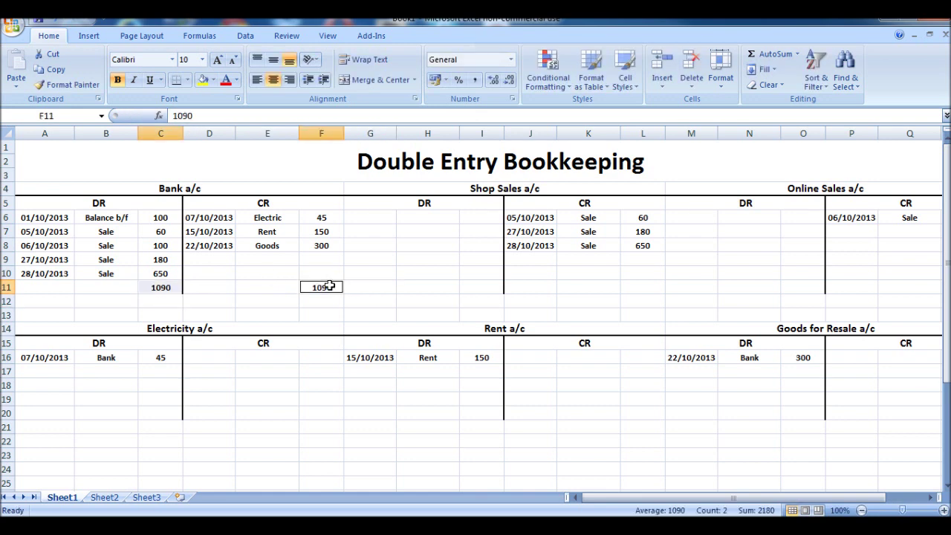
right_click(327, 288)
left_click(377, 232)
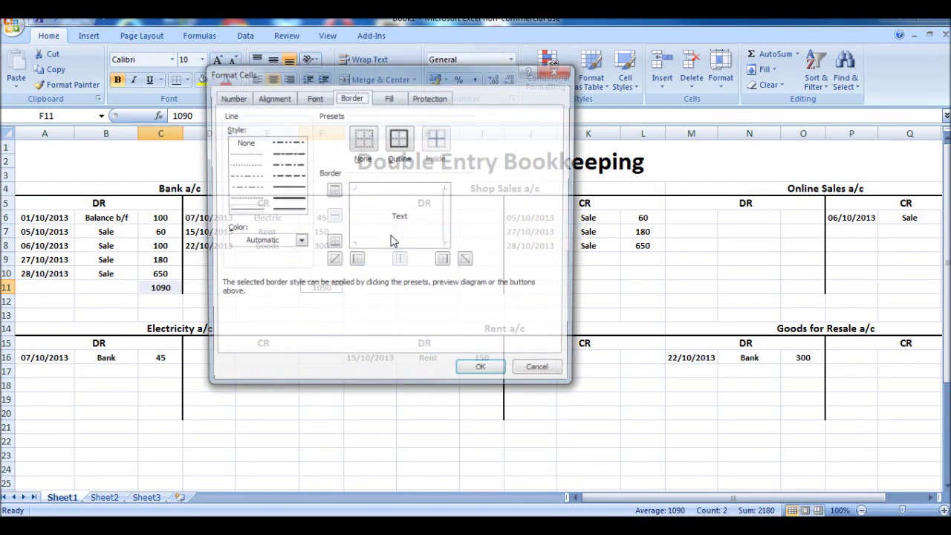
left_click(288, 186)
left_click(370, 188)
left_click(373, 246)
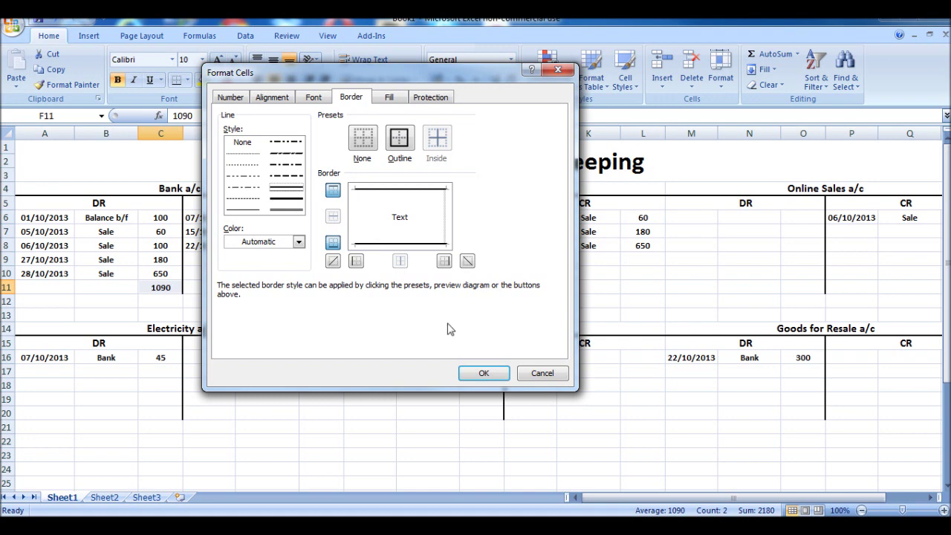
left_click(484, 373)
left_click(321, 314)
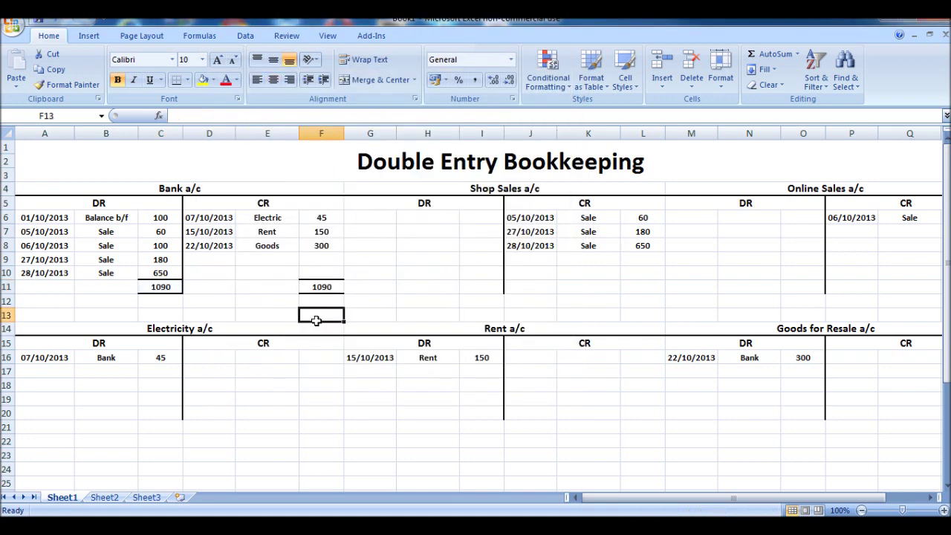
- Add a line below the Bank account's debit total dated 31/10/2013 with the description Balance c/f
left_click(56, 302)
type("3")
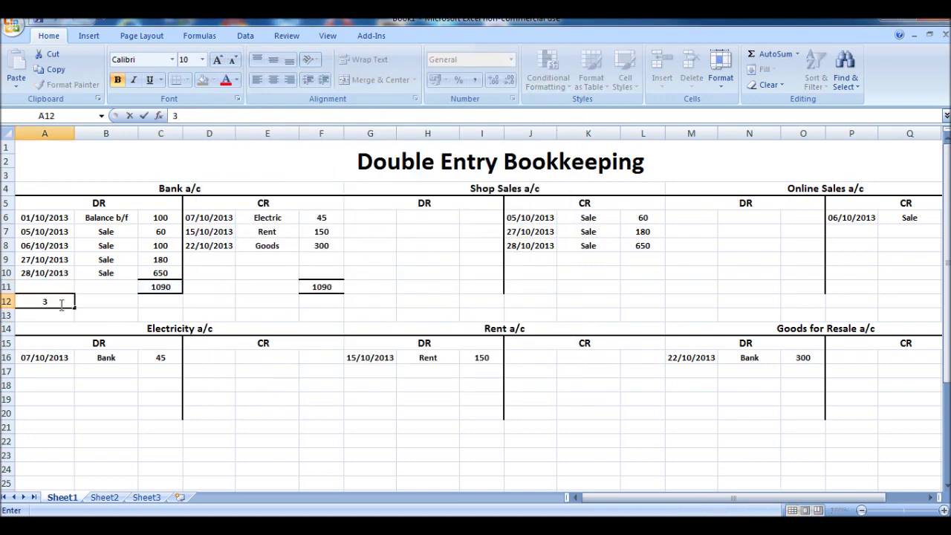
type("1/10/2013")
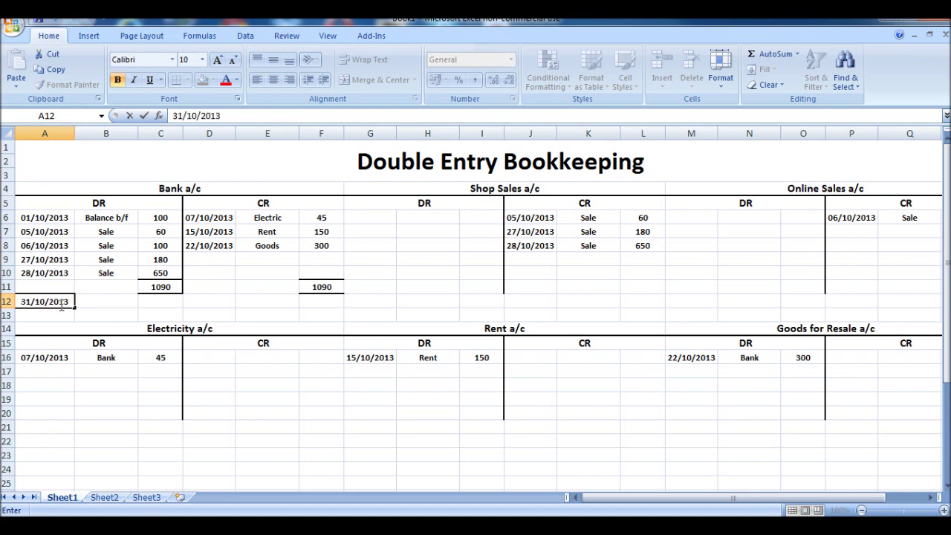
key("Tab")
type("B")
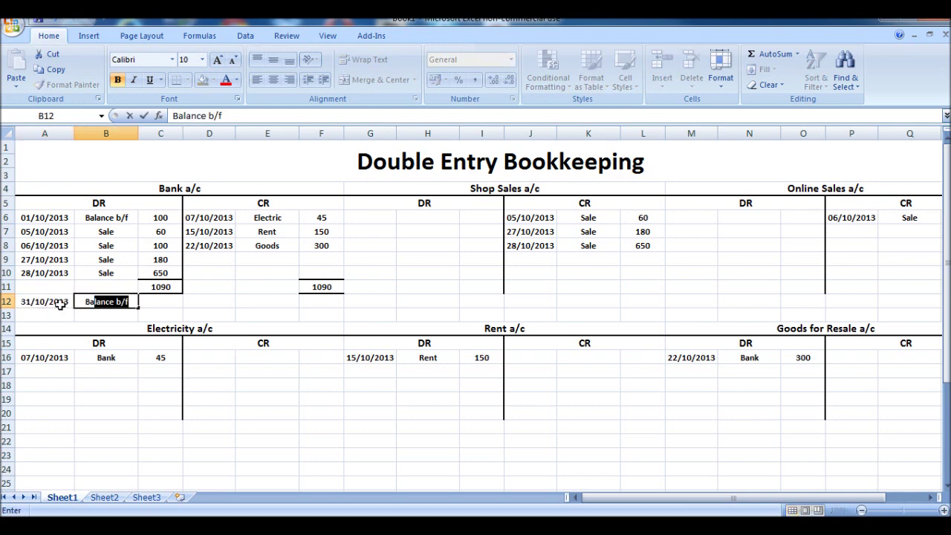
type("alance c/f")
key("Tab")
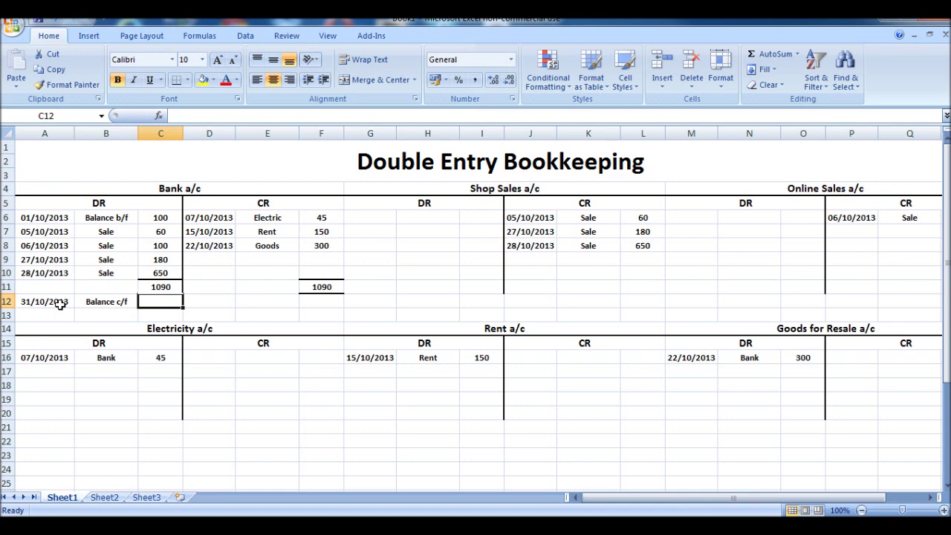
- Enter 595 in C12 as the Bank account's Balance c/f amount, the difference between its total and its credit amounts
left_click(151, 289)
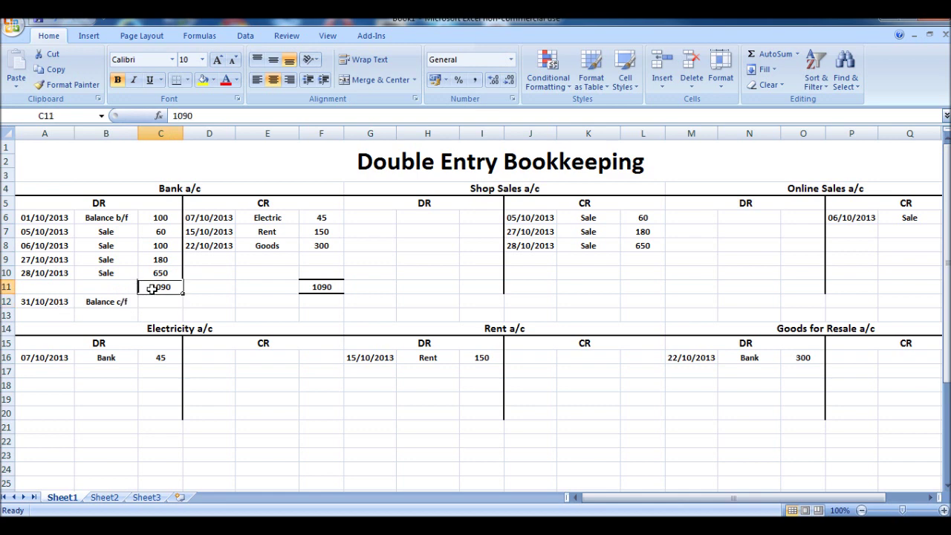
left_click_drag(304, 218, 330, 243, "ctrl")
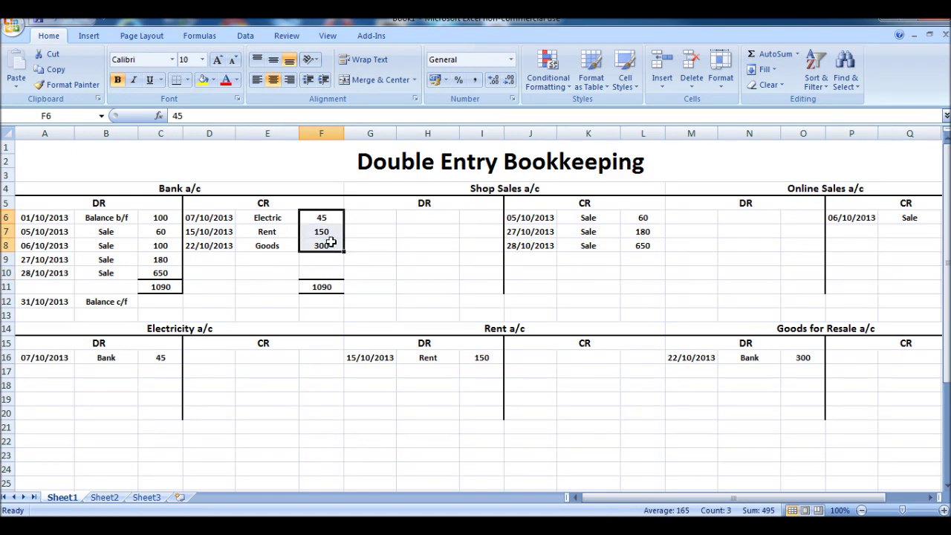
left_click(170, 287)
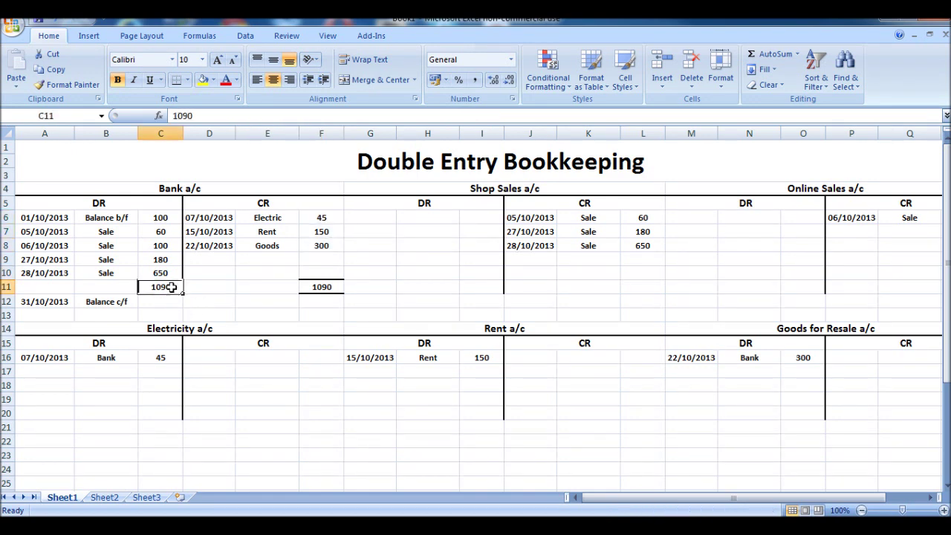
left_click_drag(331, 215, 325, 247)
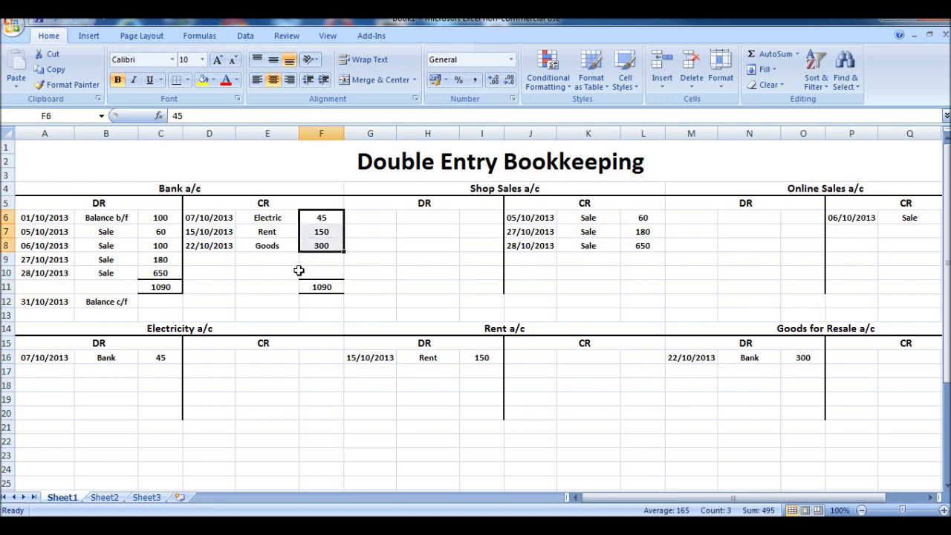
left_click(169, 301)
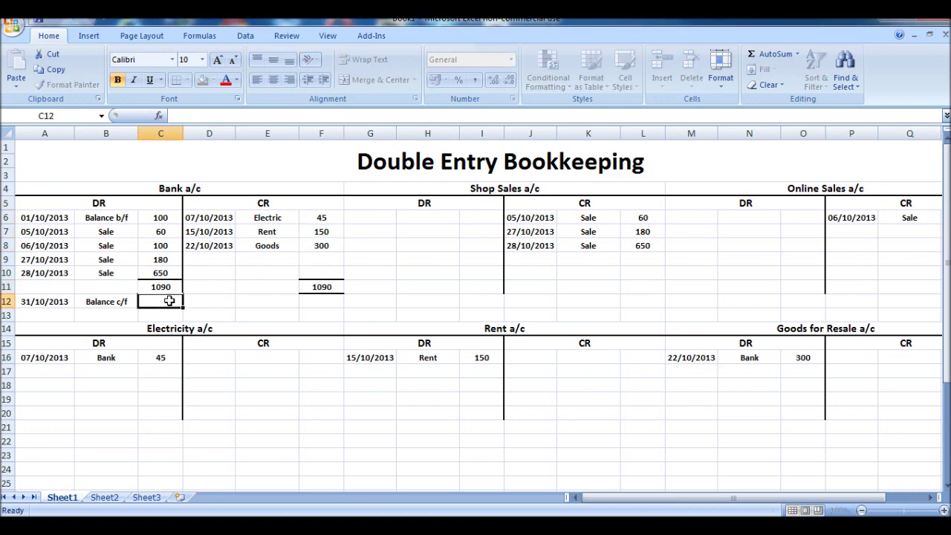
type("595")
key("Return")
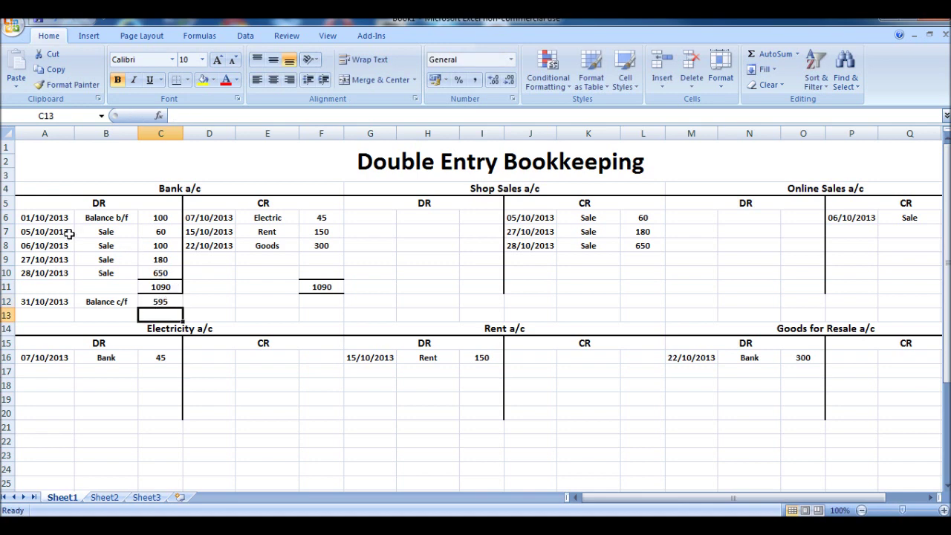
left_click(36, 216)
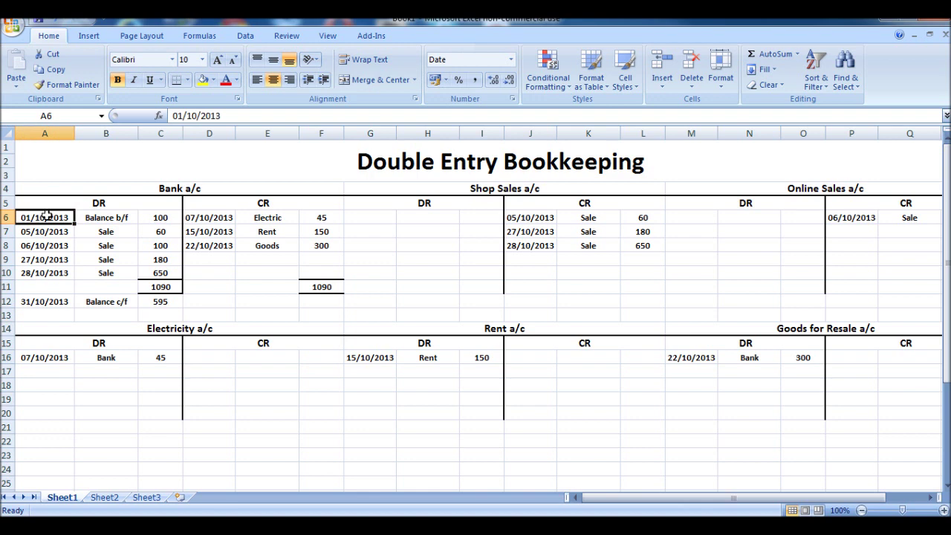
left_click(109, 218)
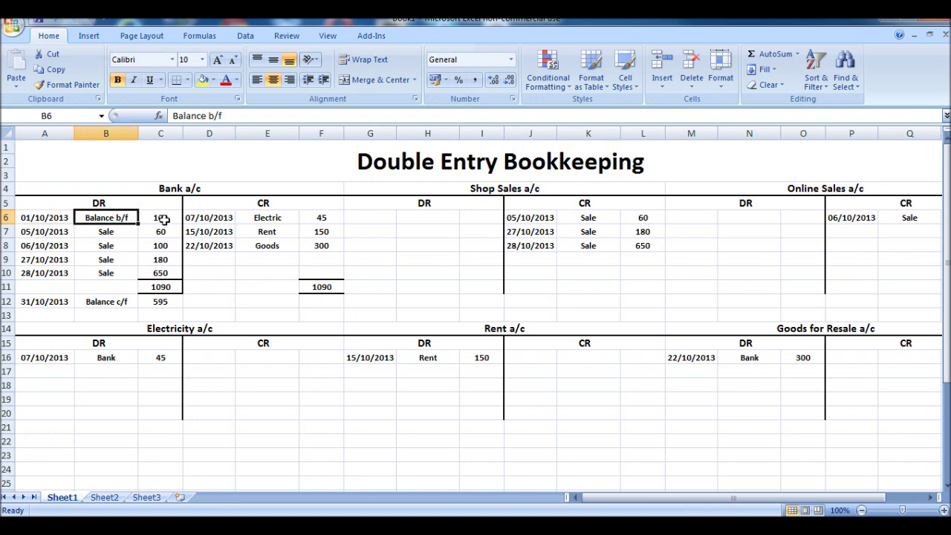
- Compare both sides of the Shop Sales account and enter 890 as the total on each side, in cells L10 and I10
left_click_drag(652, 497, 694, 499)
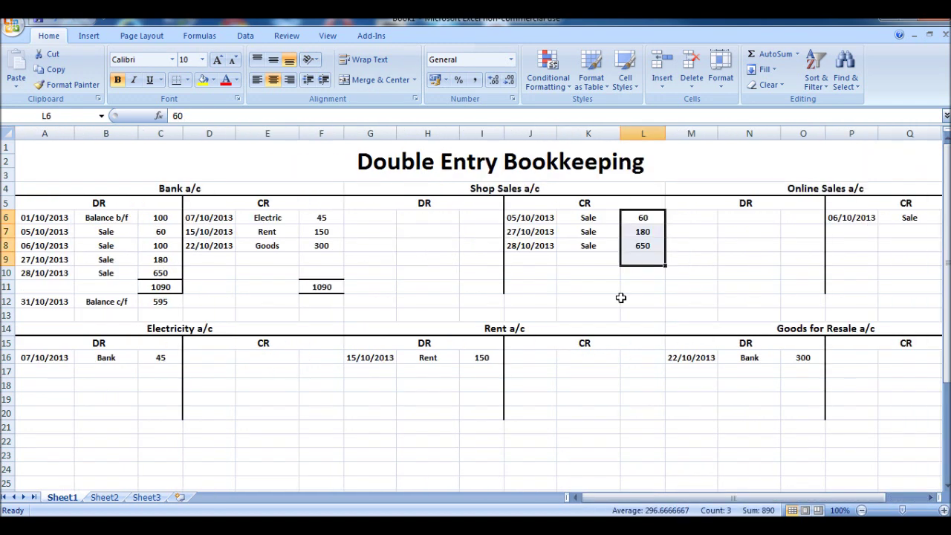
left_click(642, 235)
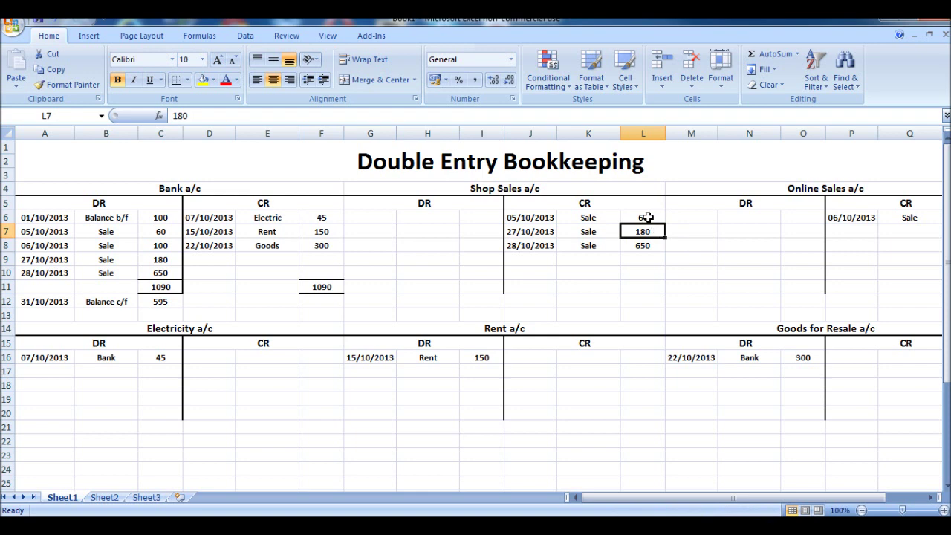
left_click_drag(496, 216, 487, 247)
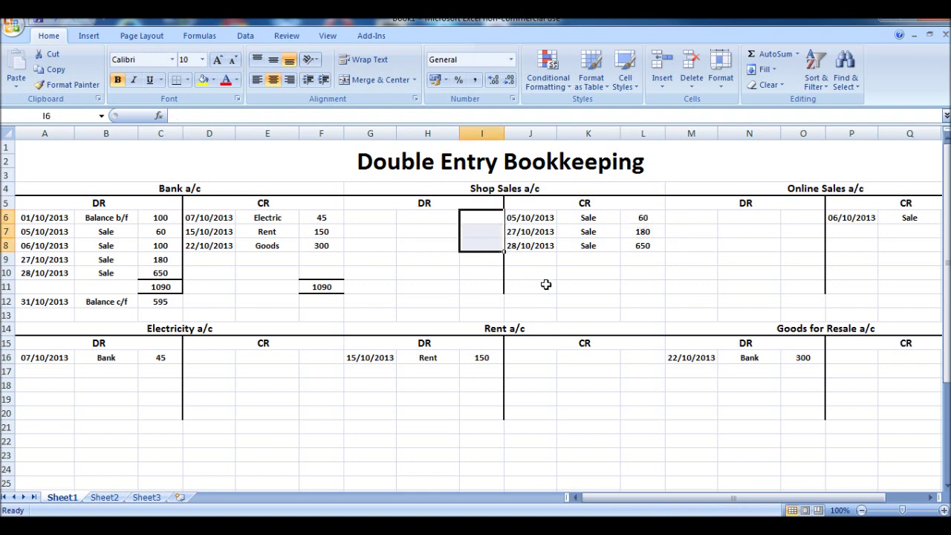
left_click_drag(644, 218, 654, 245)
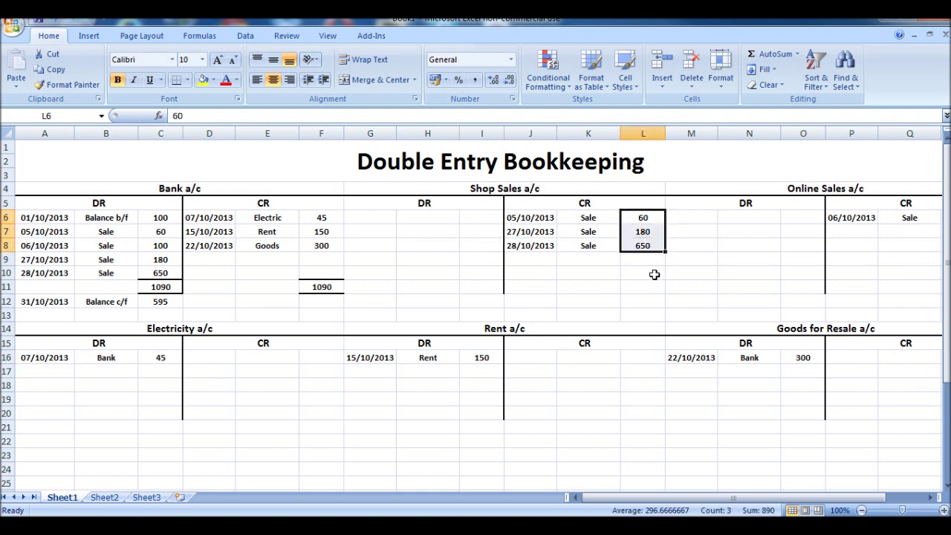
left_click(652, 271)
type("890")
key("Return")
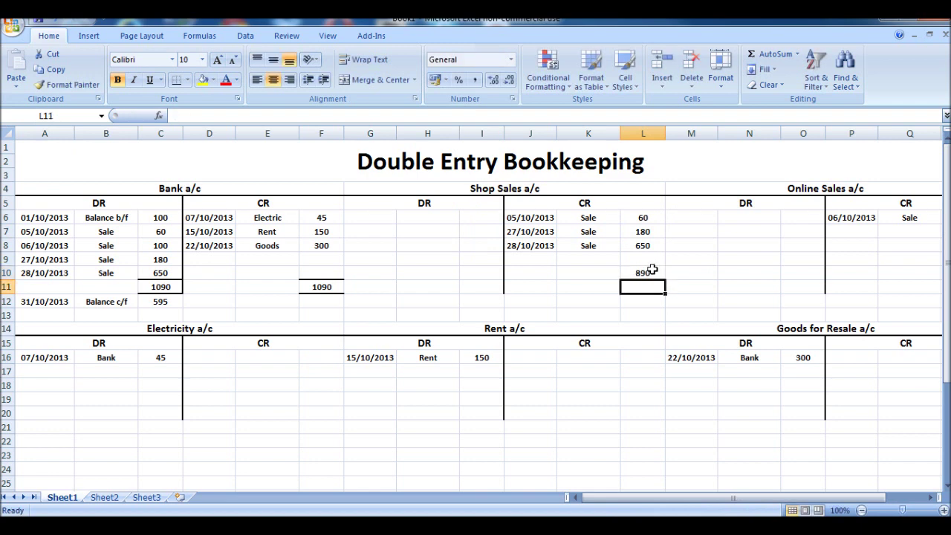
left_click(484, 272)
type("890")
key("Return")
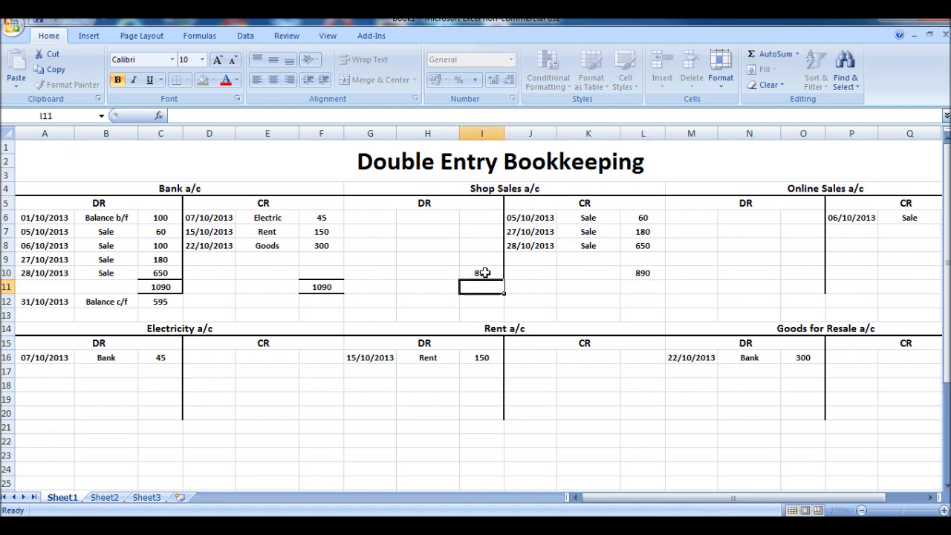
- Apply medium solid top and bottom borders to both Shop Sales account totals in I10 and L10
left_click(501, 273)
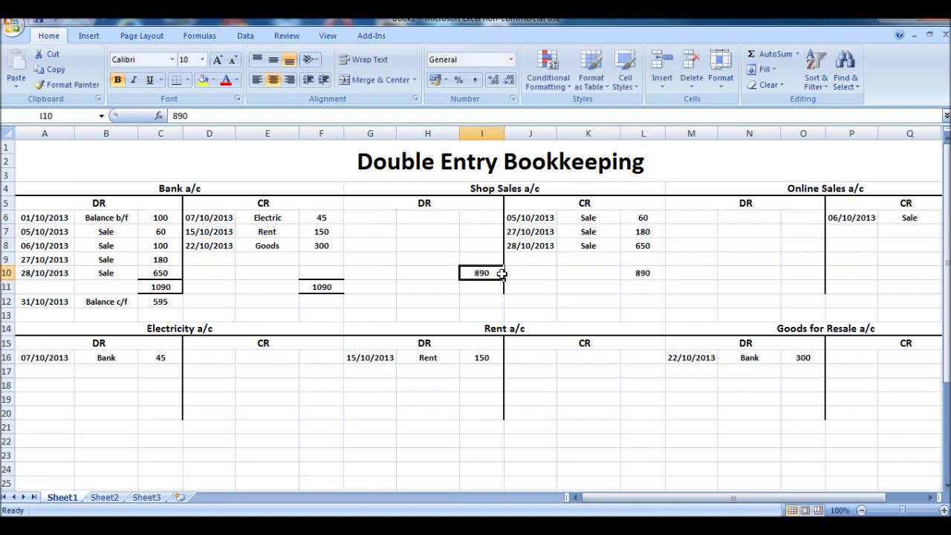
left_click(643, 272, "ctrl")
right_click(644, 272)
left_click(698, 456)
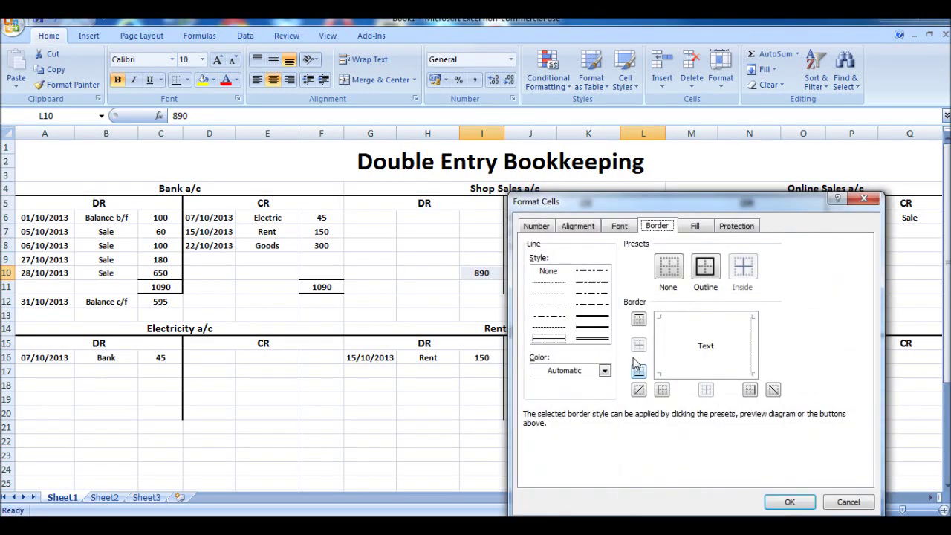
left_click(676, 319)
left_click(696, 375)
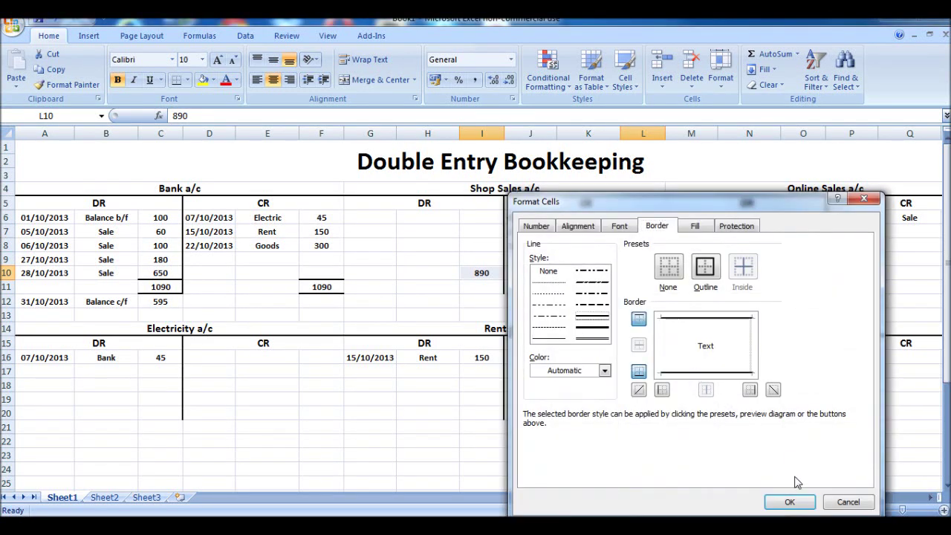
left_click(790, 502)
- Add a line below the Shop Sales account's credit total dated 31/10/2013 with the description Balance b/f and amount 890
left_click(468, 218)
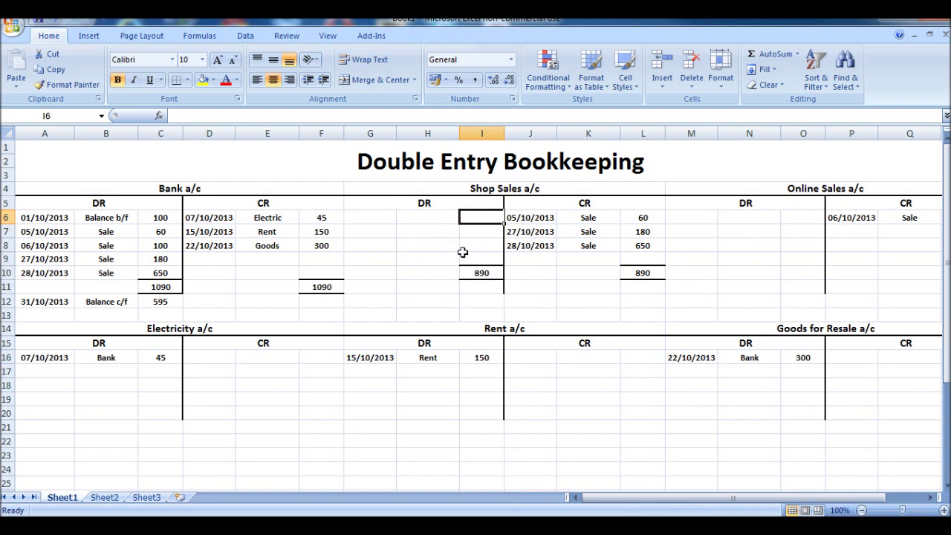
left_click(640, 273)
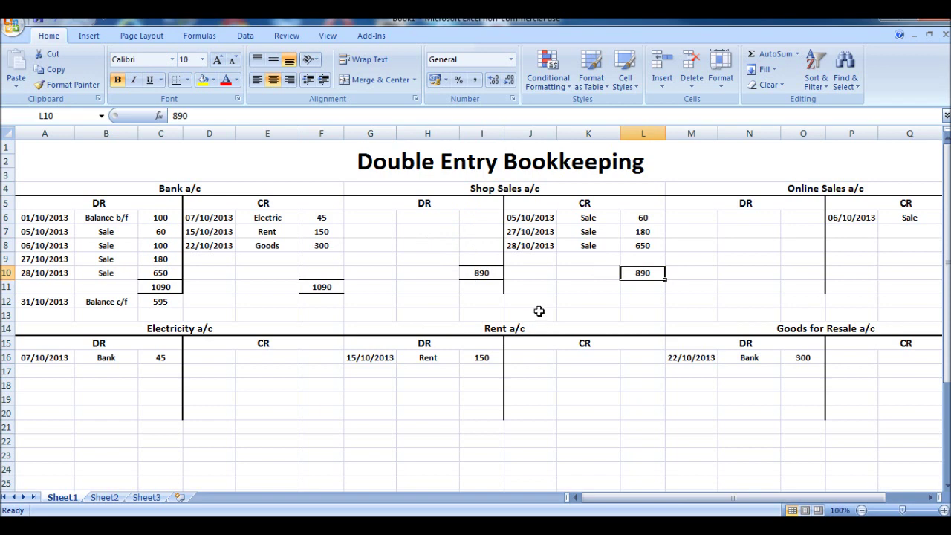
left_click(643, 290)
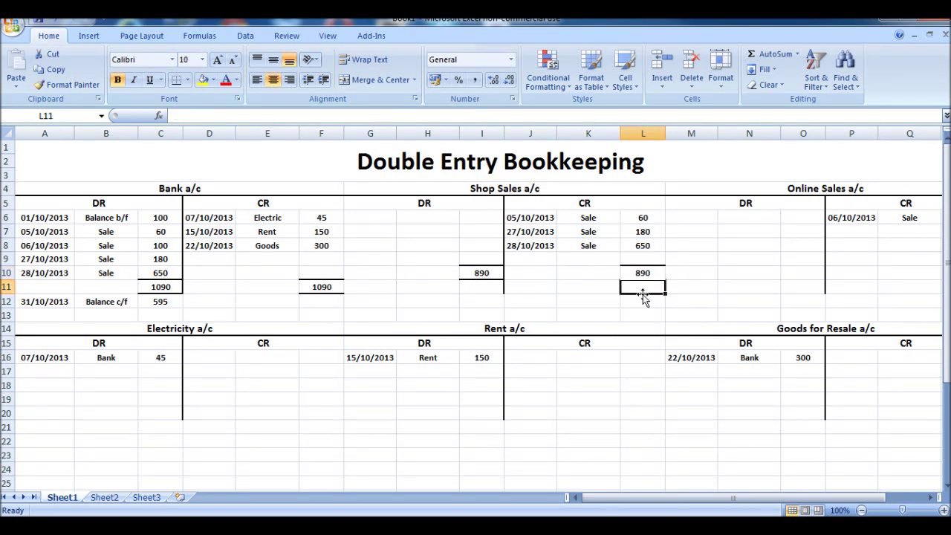
left_click(573, 286)
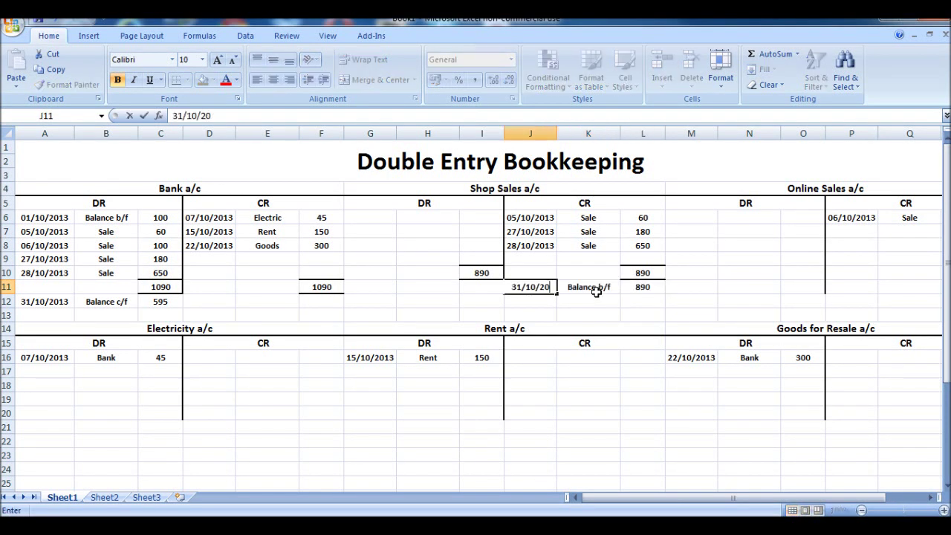
type("13")
key("Return")
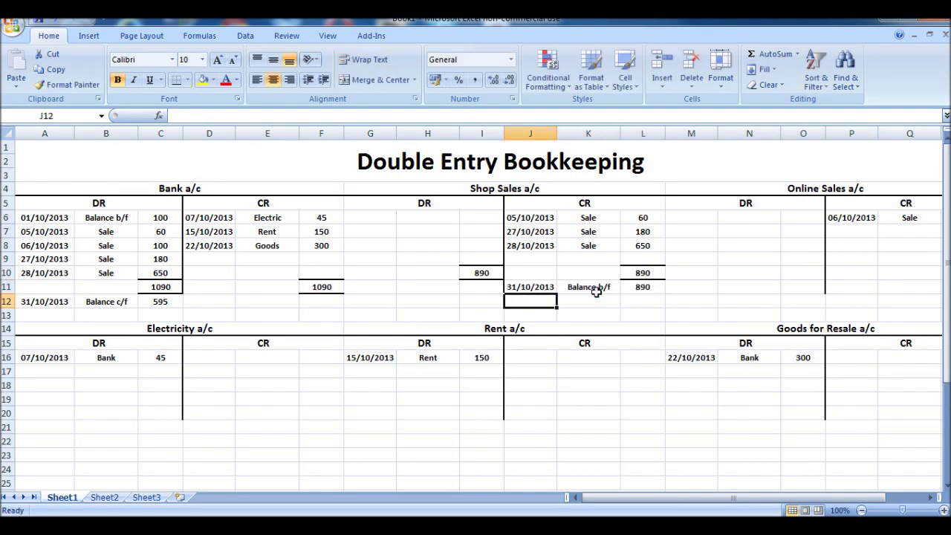
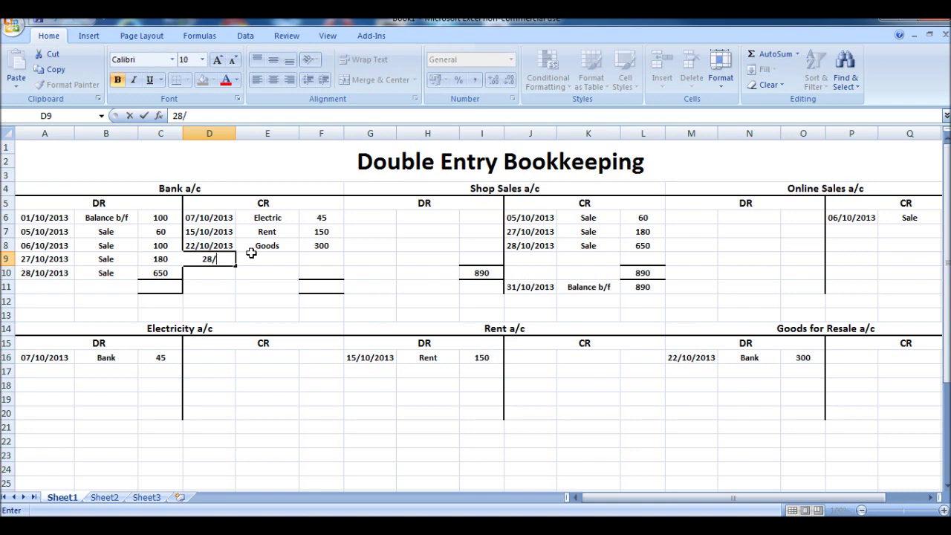
- Add a credit entry in row 9 of the Bank account dated 28/10/2013 for Goods with the amount 900
type("10/2013")
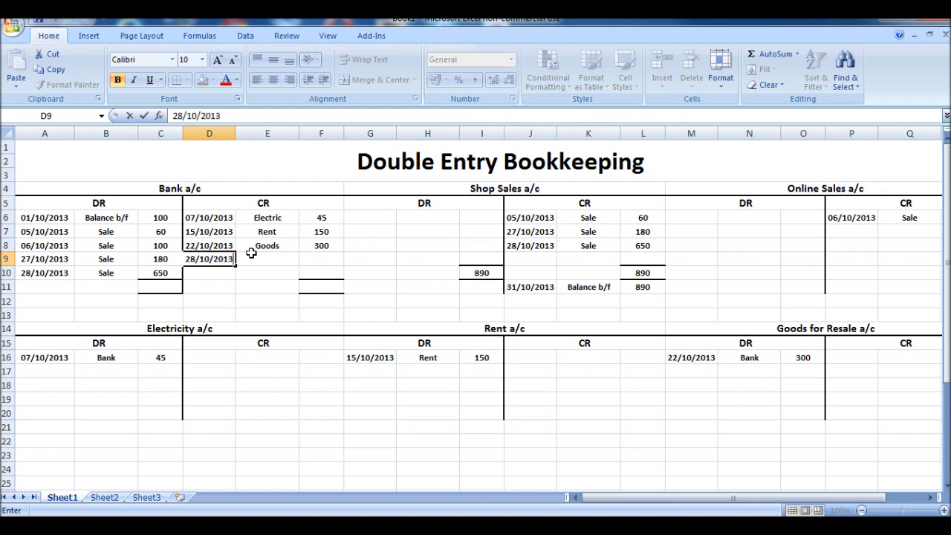
left_click(252, 255)
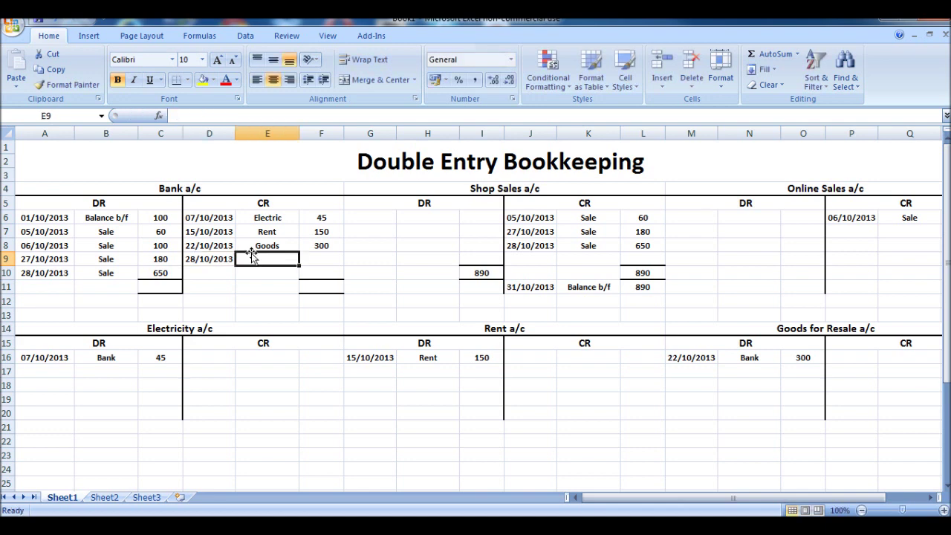
type("Goods")
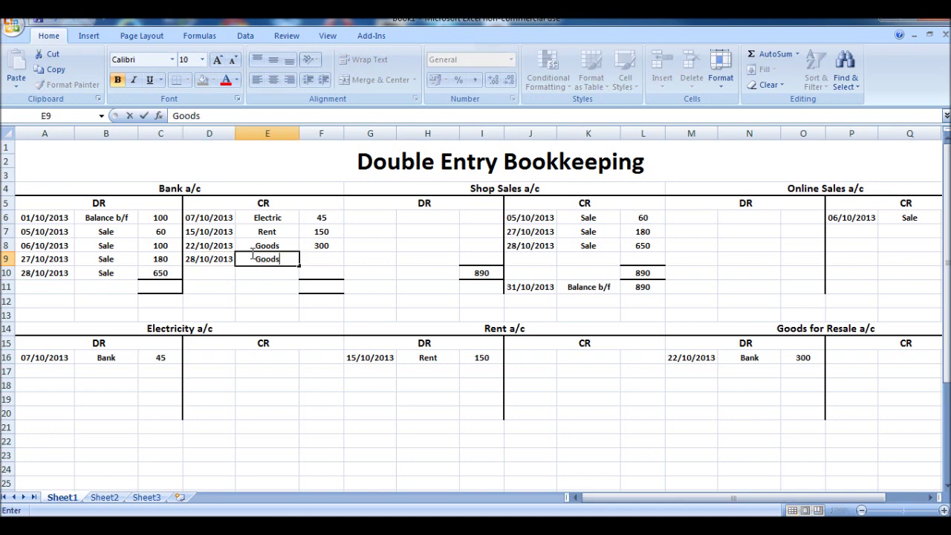
key("Tab")
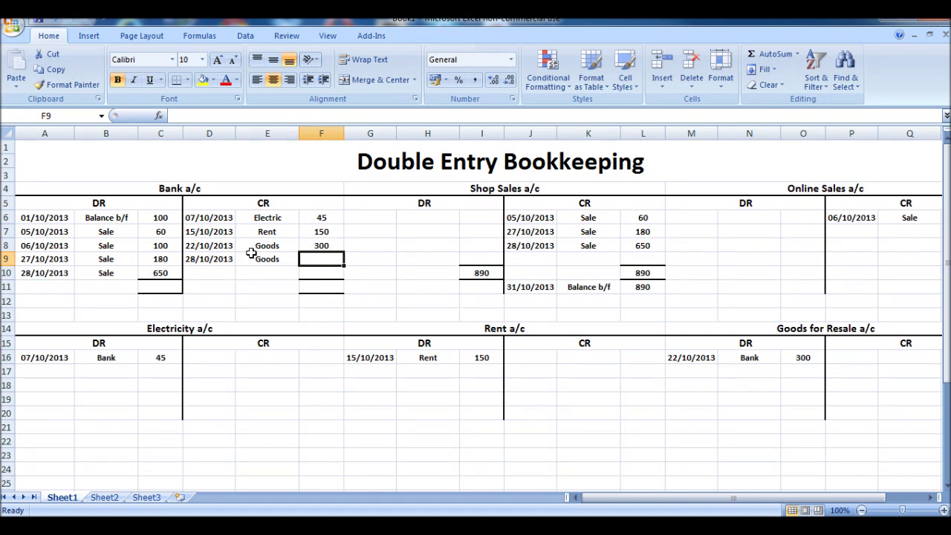
type("900")
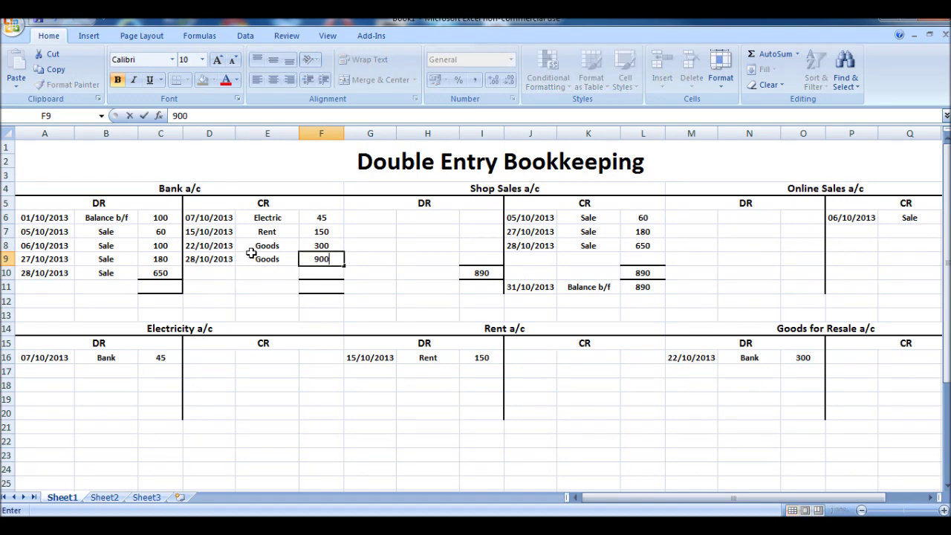
key("Return")
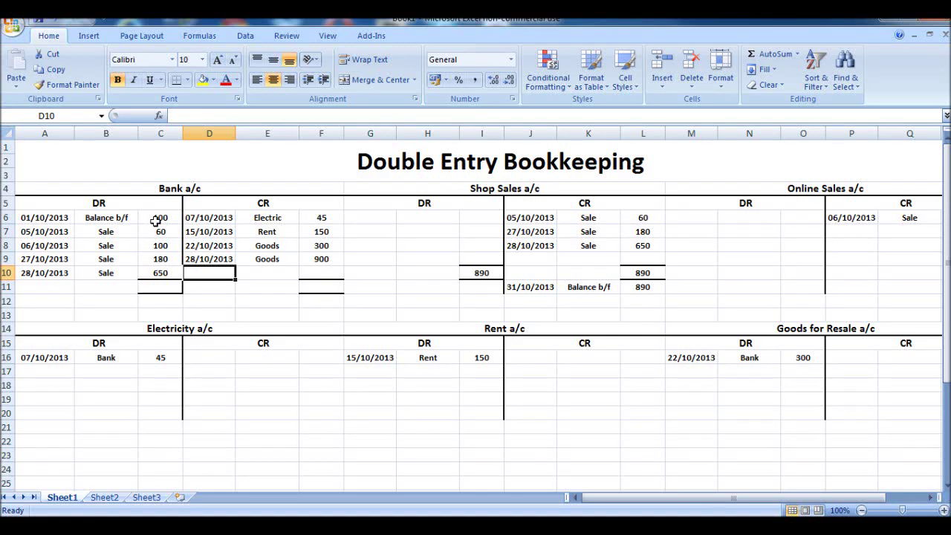
- Compare the sums of the Bank account's two sides and enter 1395 as the total on both, in cells F11 and C11
left_click_drag(155, 218, 170, 270)
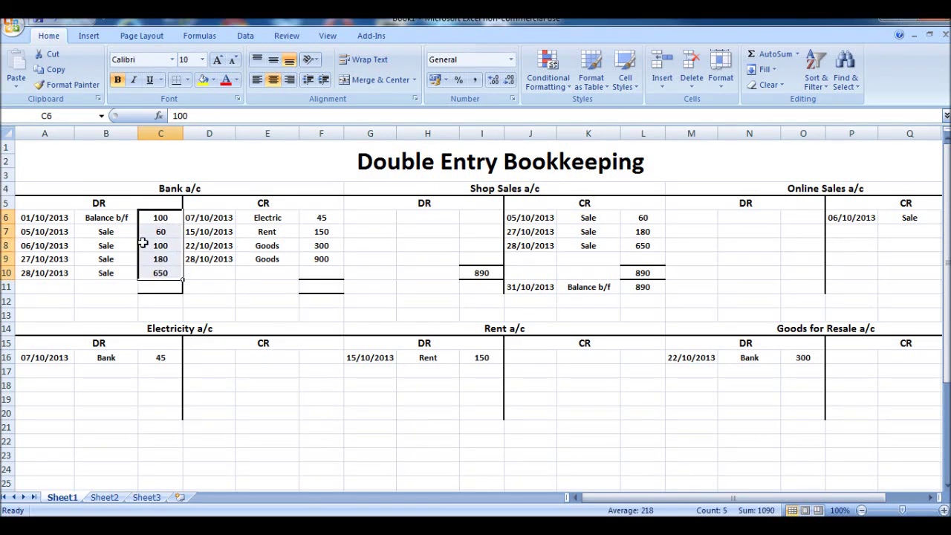
left_click_drag(327, 221, 331, 267)
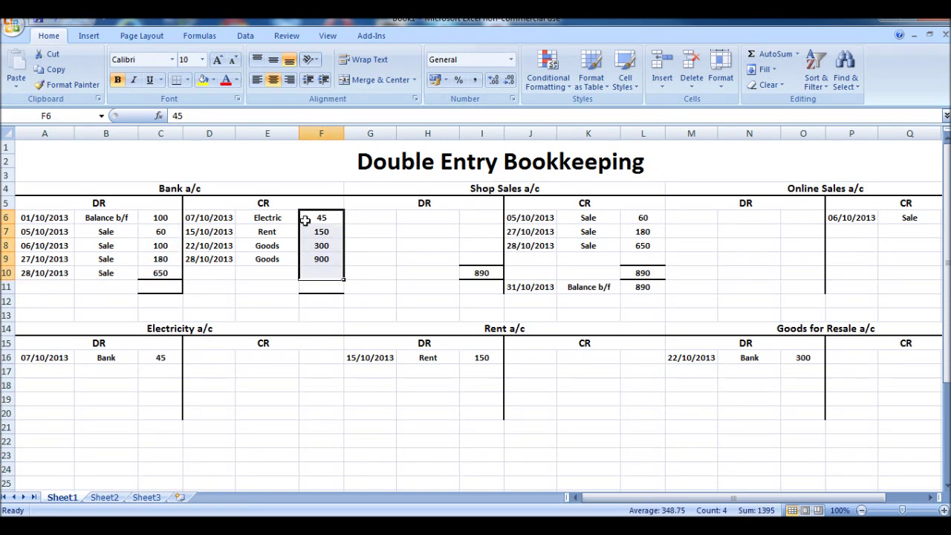
left_click(321, 289)
type("1395")
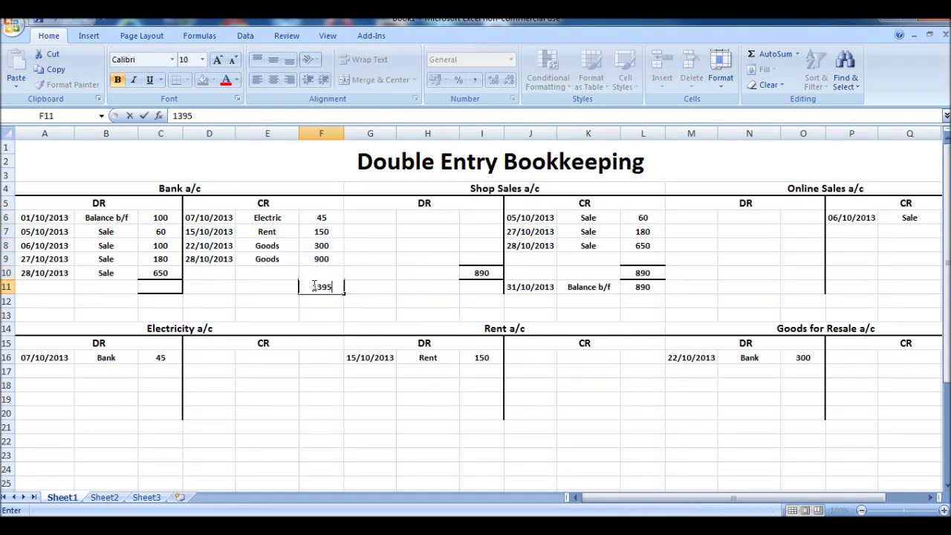
key("Return")
left_click(165, 288)
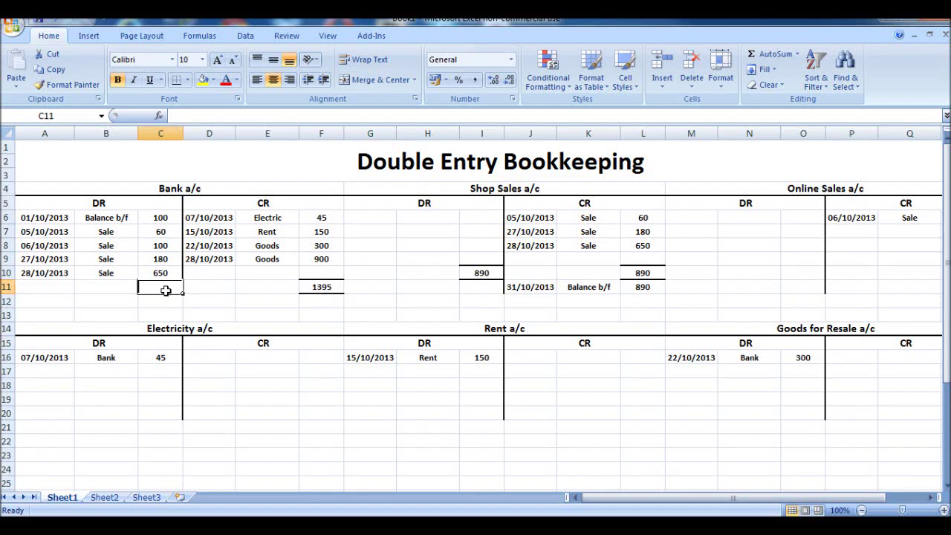
type("1395")
key("Return")
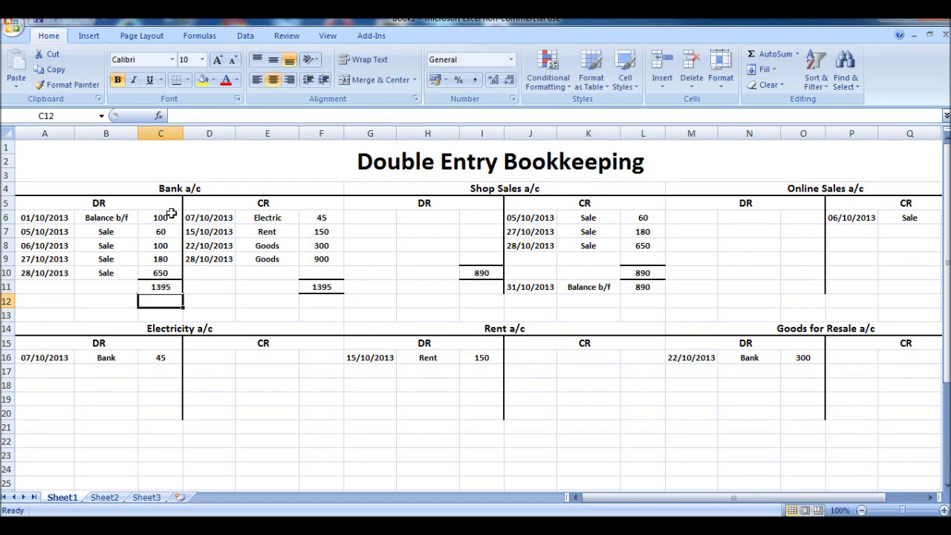
- Sum the Bank account's debit entries in C6:C10 and calculate 1395 minus 1090 in Calculator, closing it when done
left_click_drag(169, 215, 177, 266)
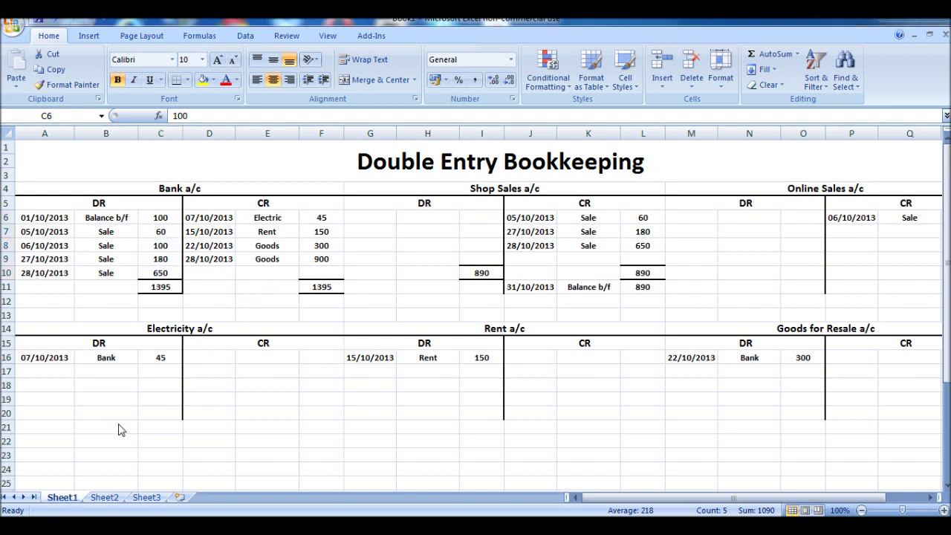
type("1395-1")
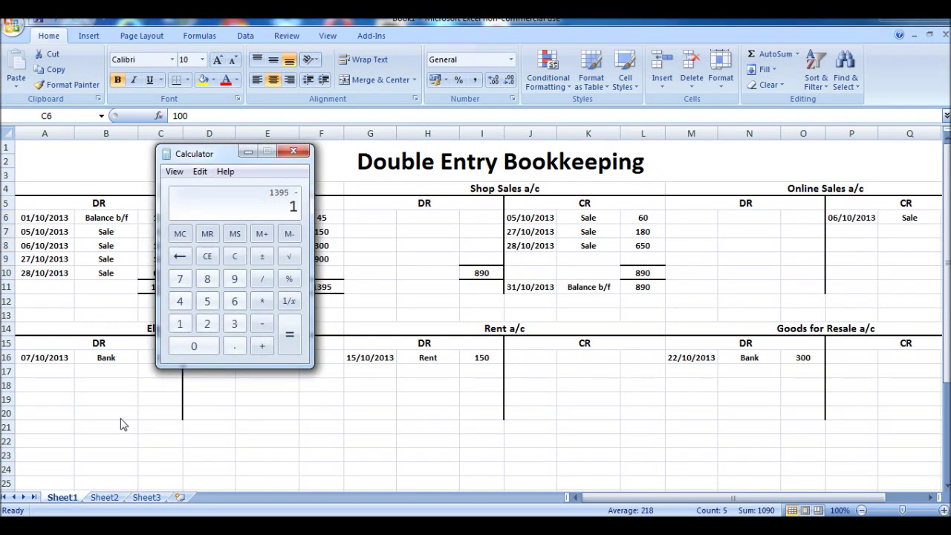
type("09")
key("Return")
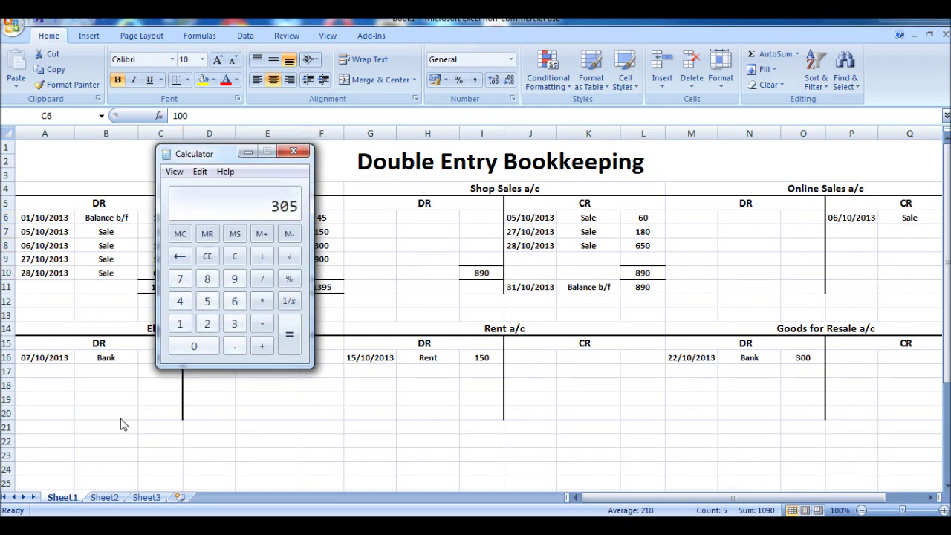
left_click(292, 152)
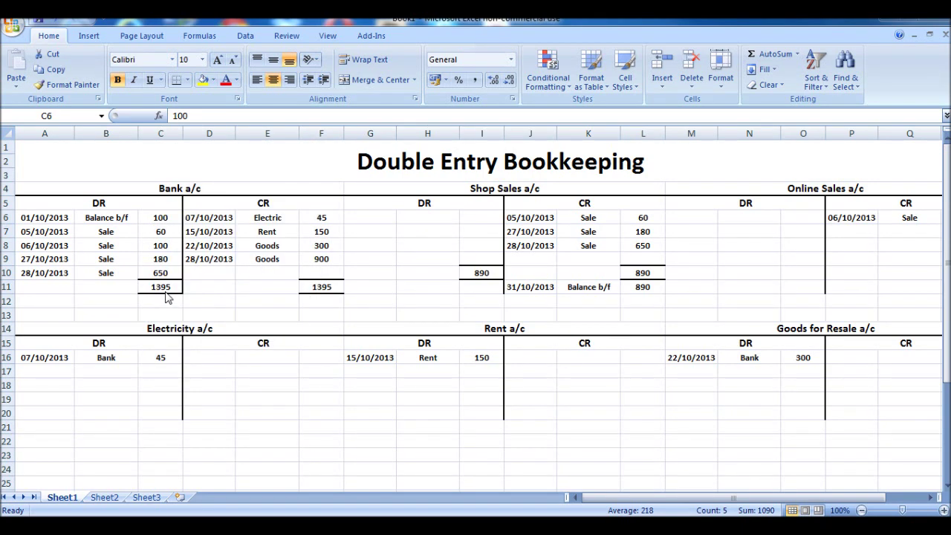
- Add a line below the Bank account's credit total in row 12 dated 31/10/2013 with the description Balance c/f and amount 305
left_click(312, 299)
type("305")
key("Return")
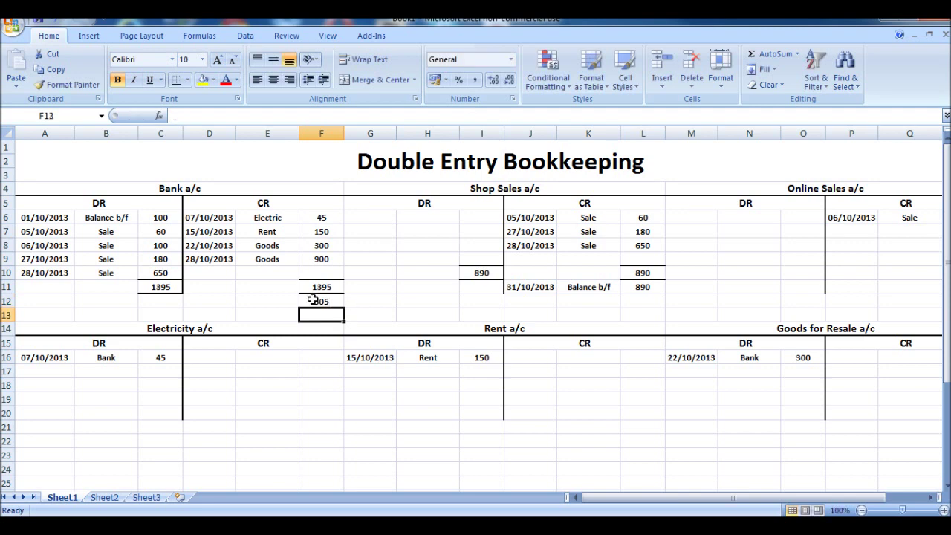
left_click(255, 304)
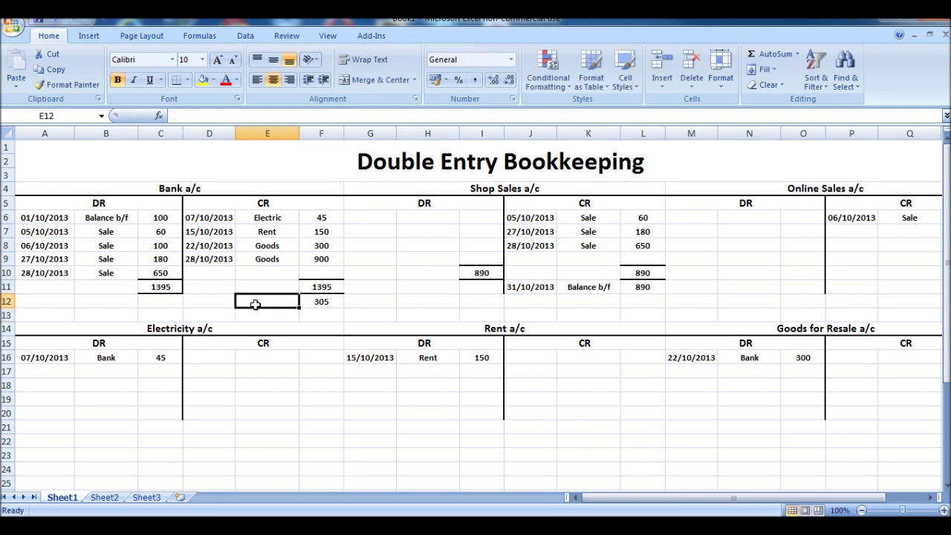
type("Va")
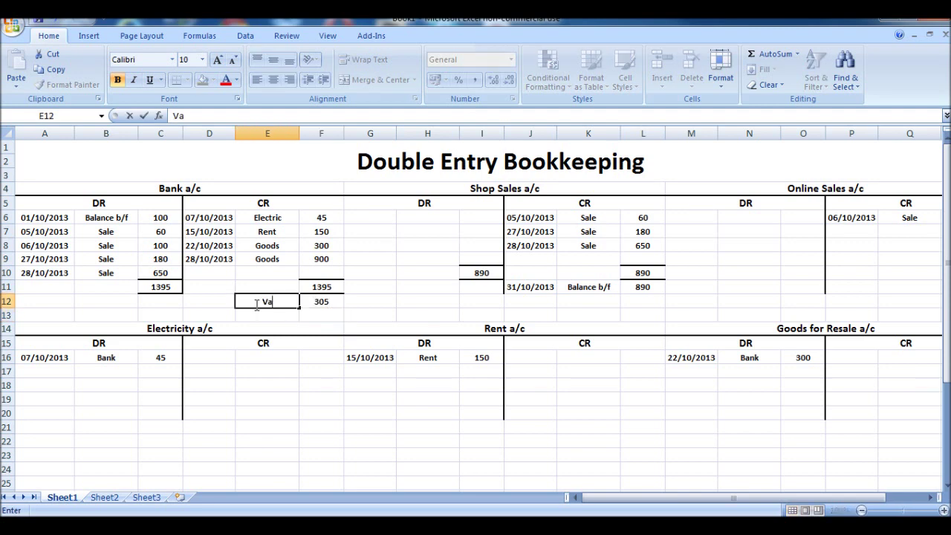
type("lance")
key("BackSpace")
key("BackSpace")
key("BackSpace")
key("BackSpace")
key("BackSpace")
key("BackSpace")
key("BackSpace")
key("BackSpace")
type("Balance b")
key("BackSpace")
type("c/f")
key("Left")
type("31/10/2013")
key("Return")
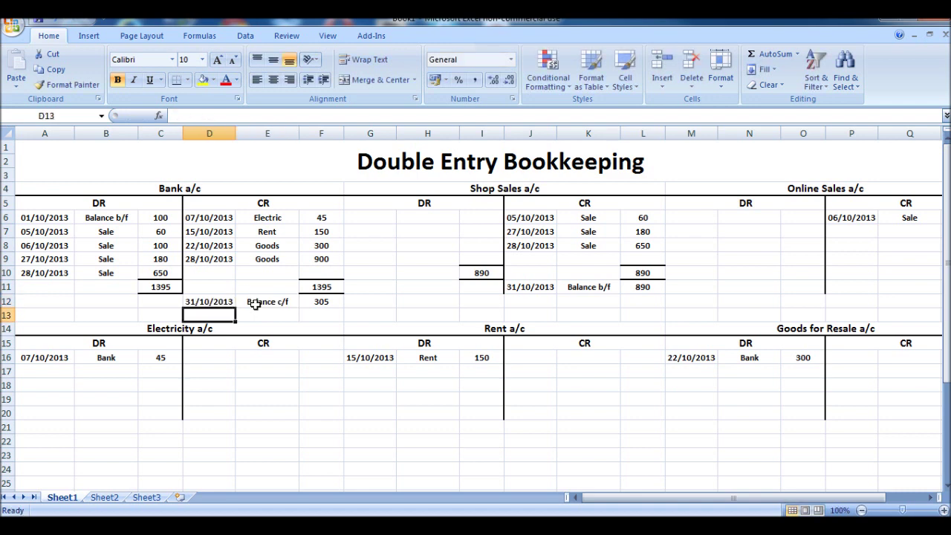